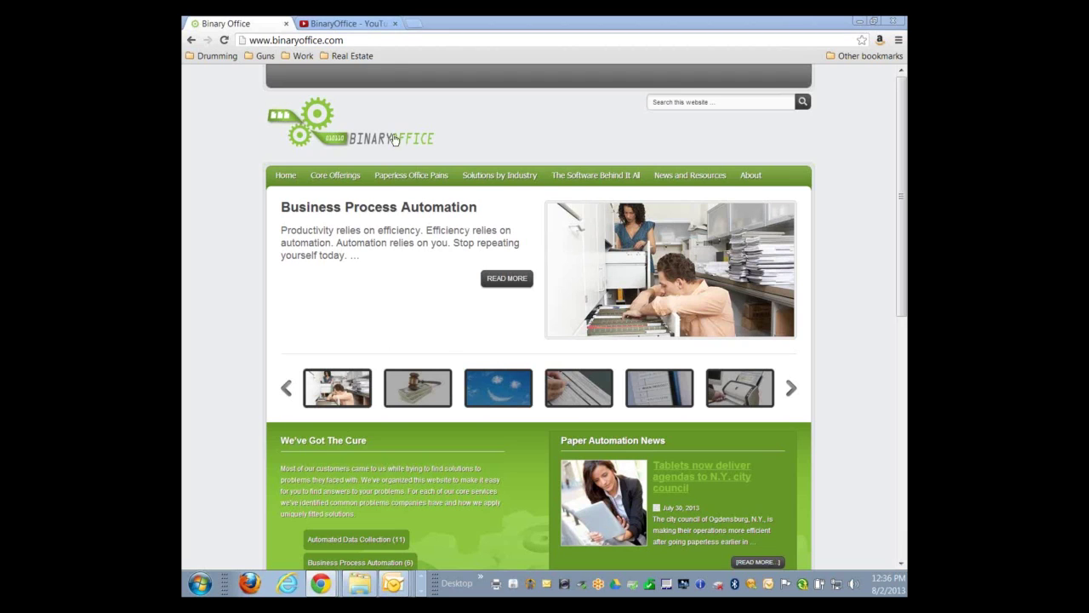
- Switch to the BinaryOffice YouTube channel and look through its Automate Accounts Payable playlist
left_click(358, 29)
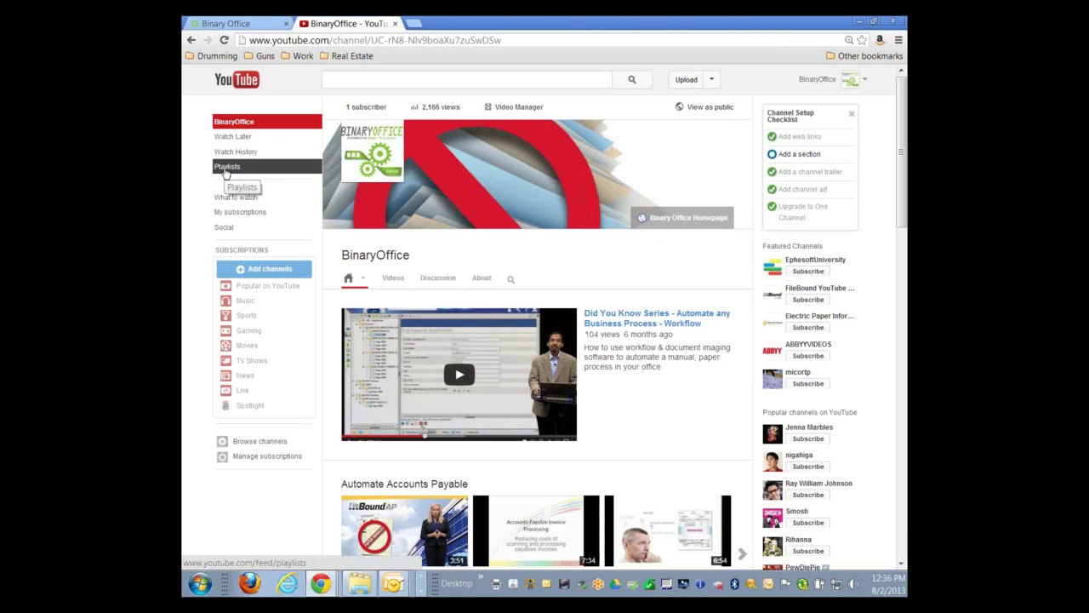
scroll(407, 332, "down", 1)
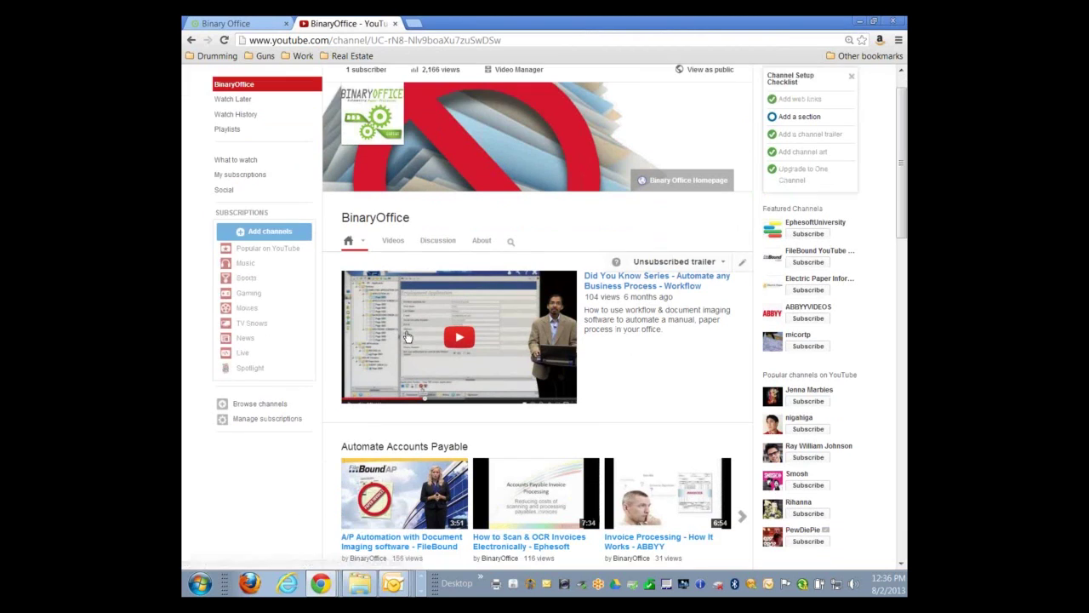
scroll(407, 332, "down", 2)
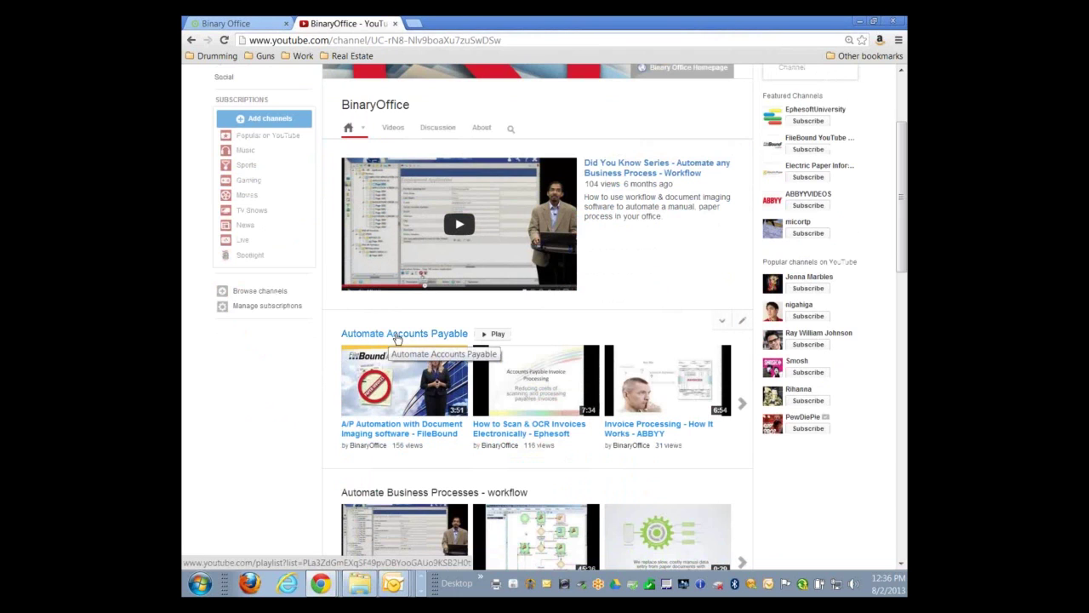
left_click(397, 338)
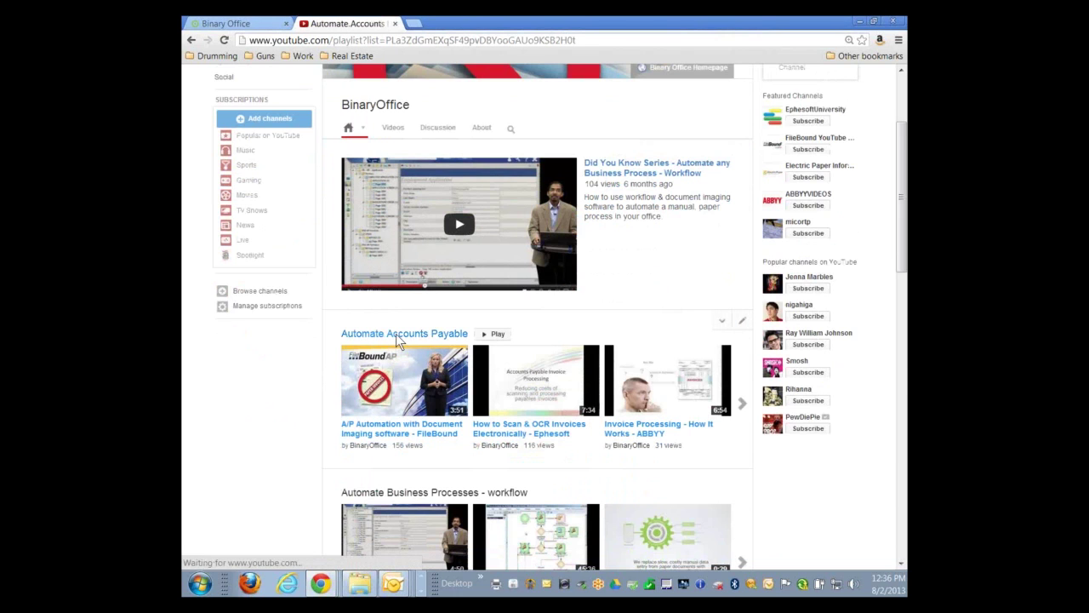
scroll(628, 382, "down", 2)
scroll(626, 375, "down", 2)
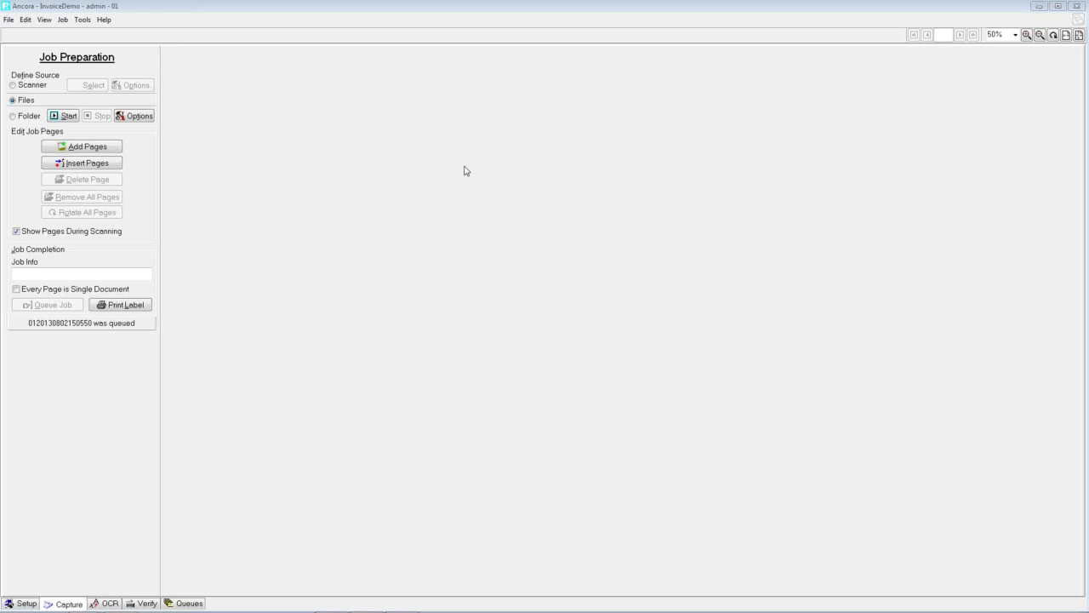
- Add the pages of 9119178476.pdf from the InvoiceDemo\Jobs\Second Run folder to the job in Ancora
left_click(92, 151)
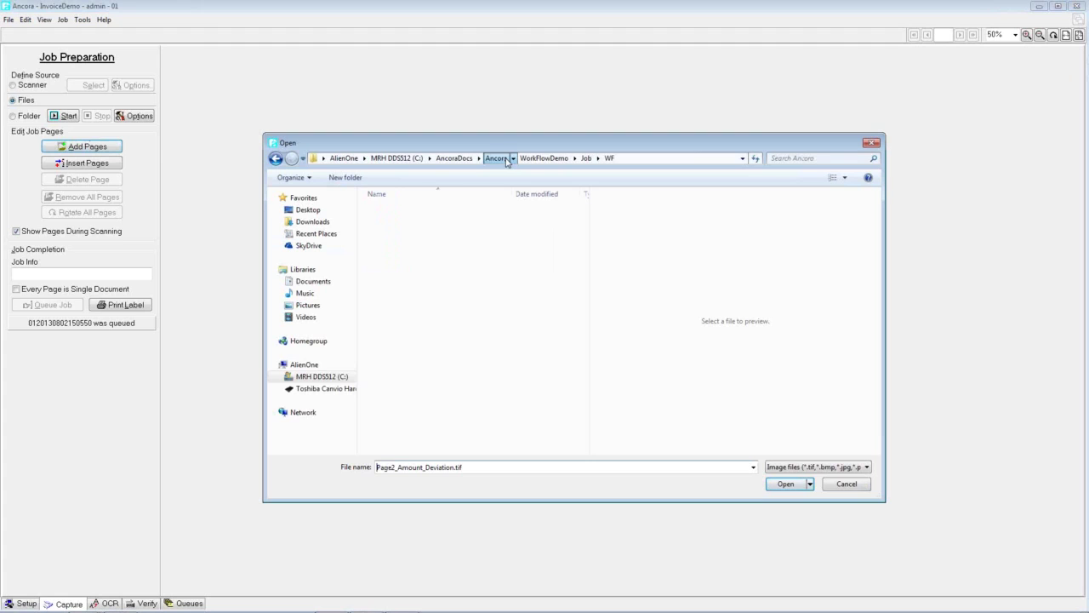
left_click(499, 158)
double_click(394, 329)
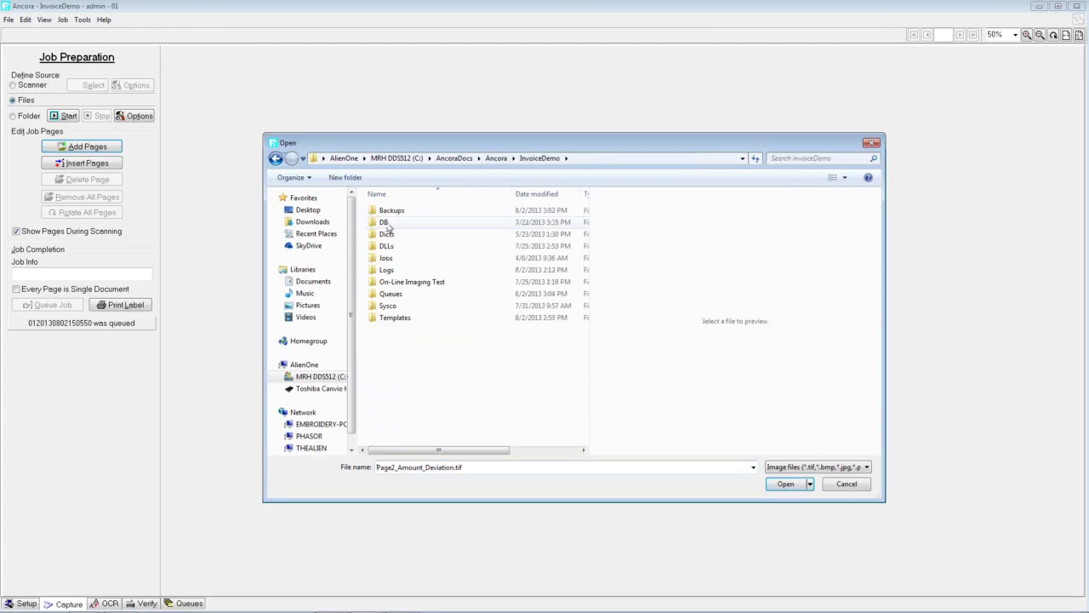
double_click(388, 258)
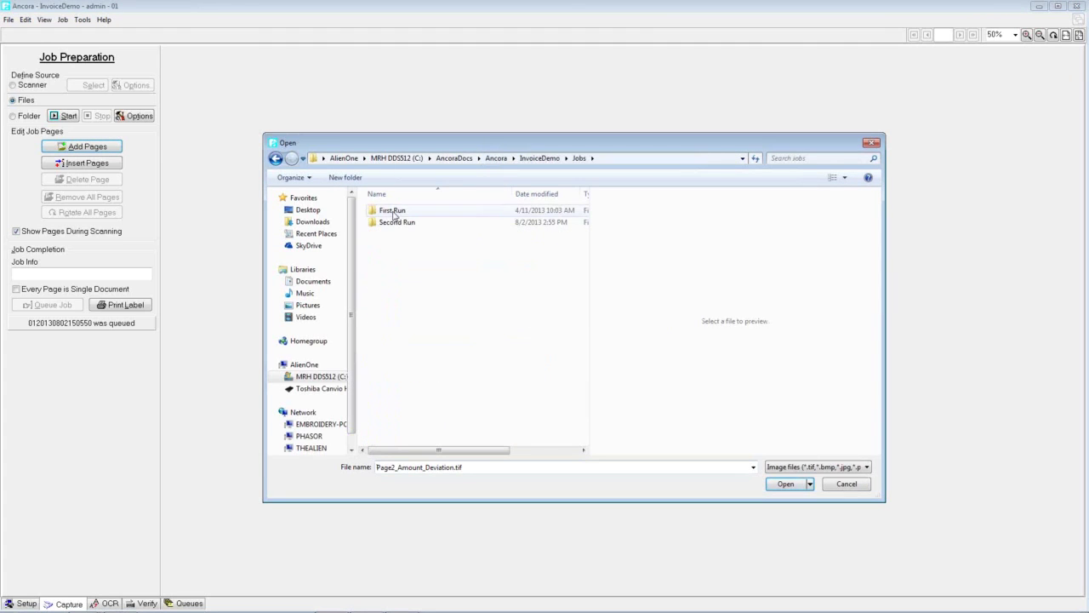
left_click(394, 224)
double_click(394, 224)
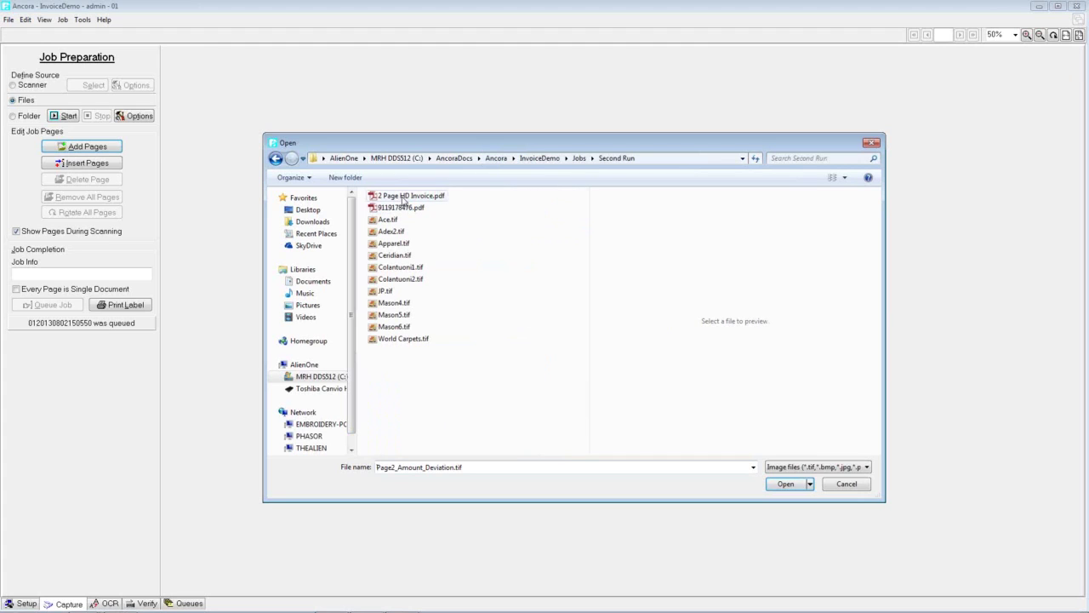
left_click(402, 211)
left_click(788, 484)
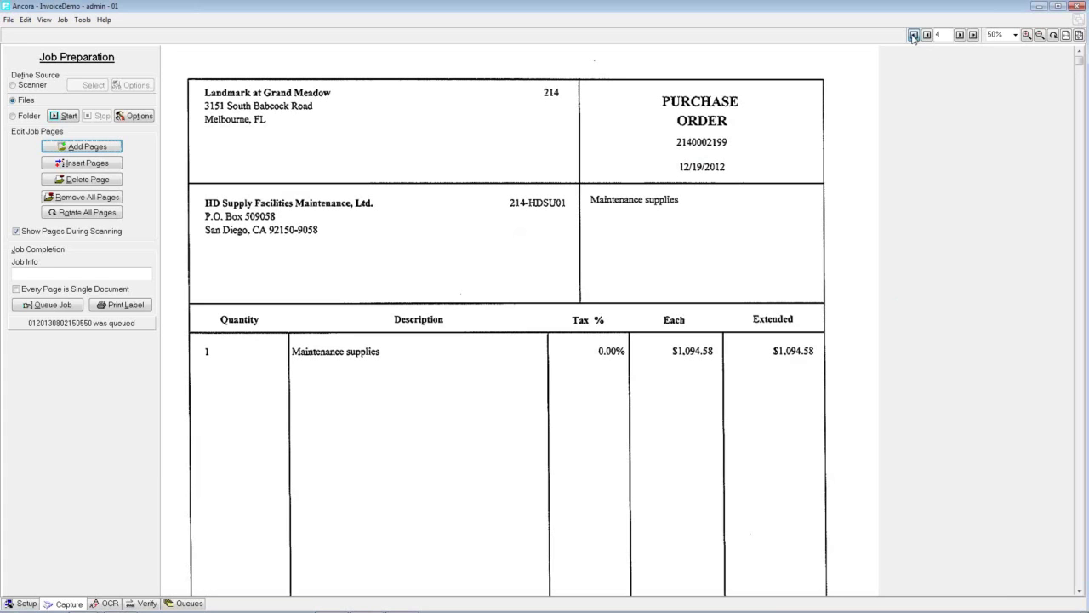
- Look through the loaded invoice and purchase order pages, returning to the first page
left_click(913, 35)
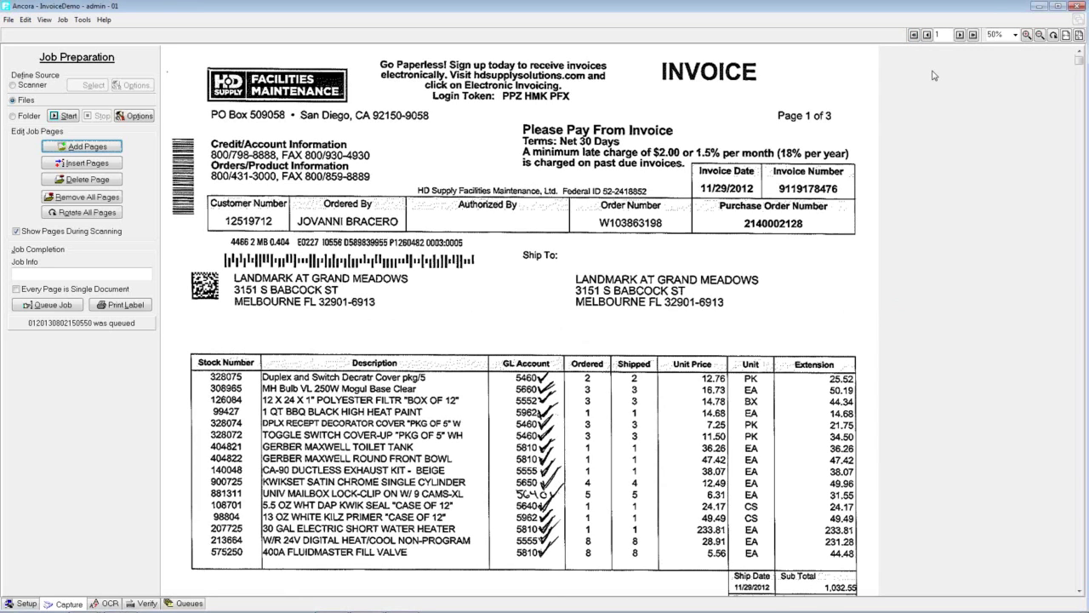
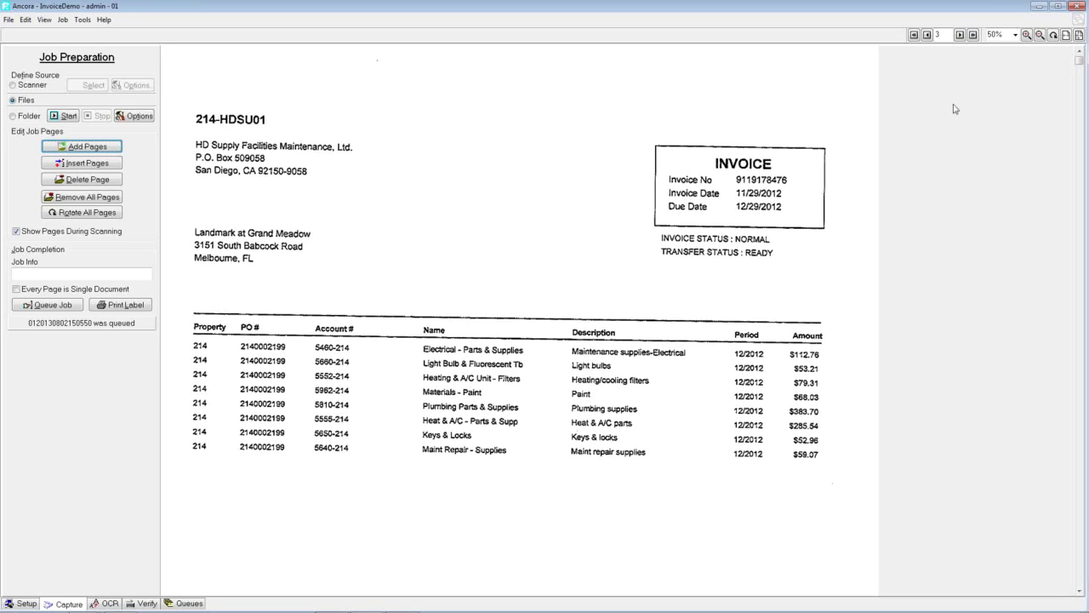
left_click(960, 35)
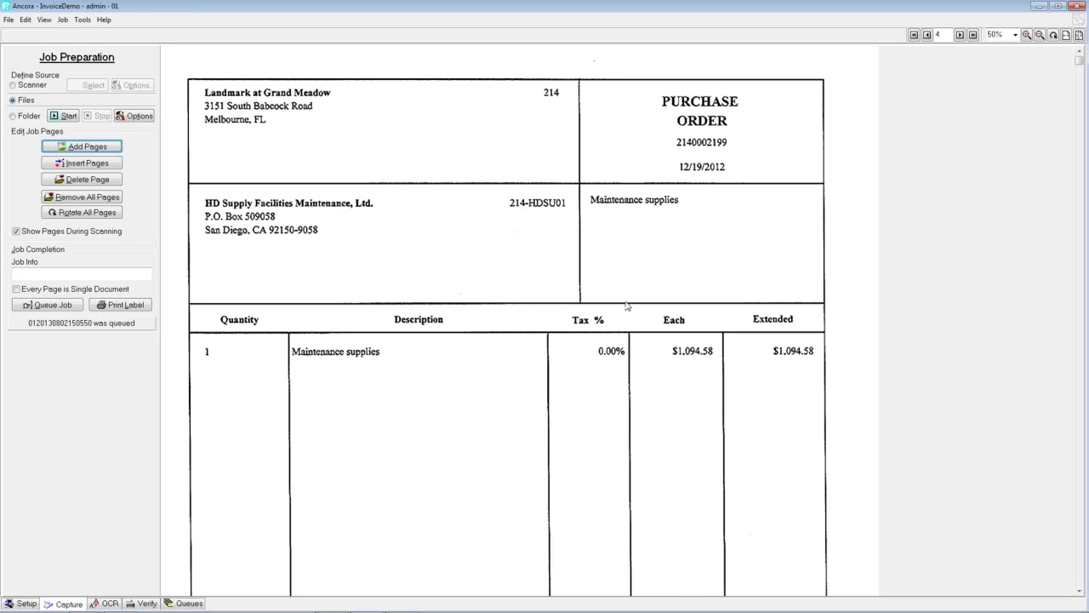
left_click(927, 35)
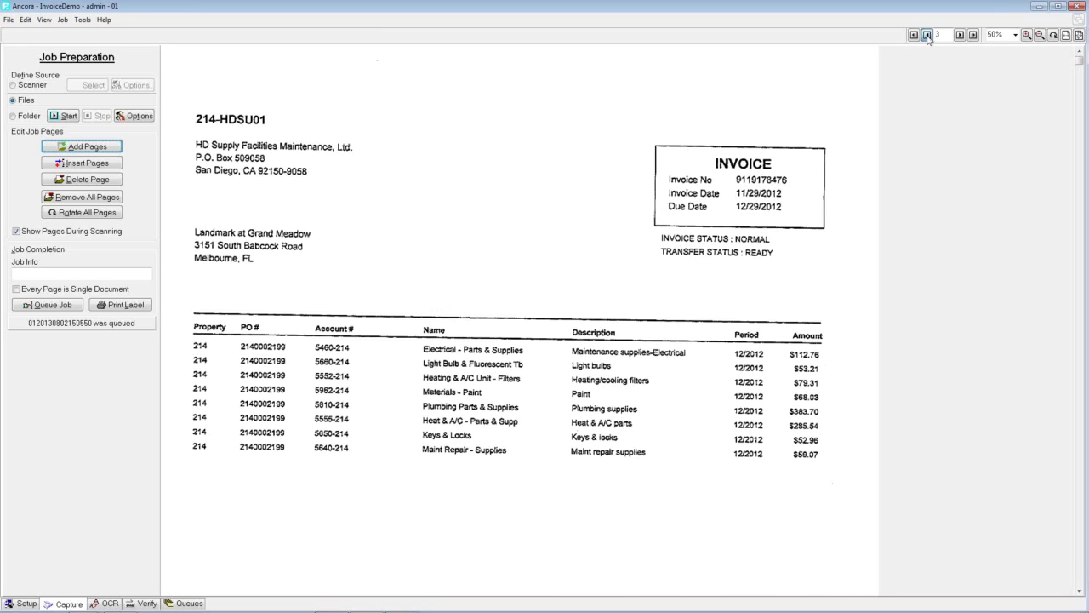
double_click(926, 35)
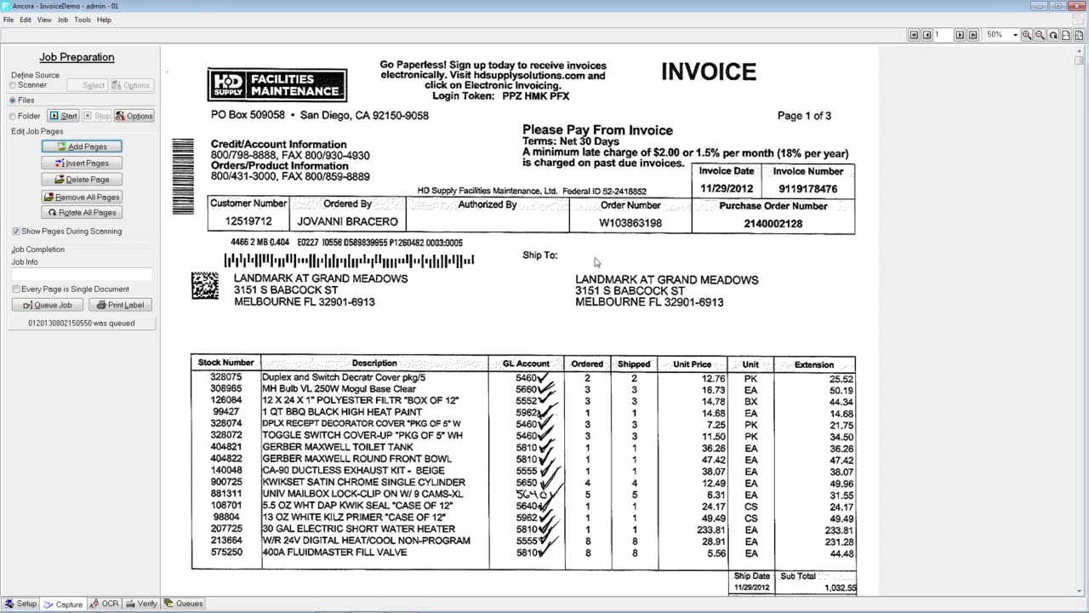
- Queue the job, joining the first two pages into one document and flagging the third page as an attachment
left_click(57, 306)
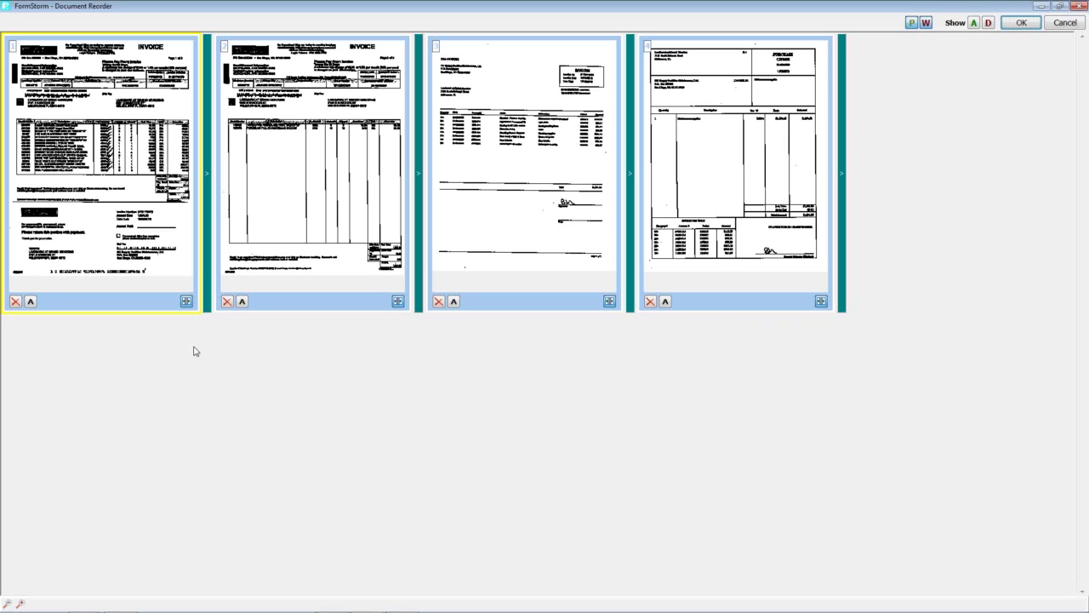
left_click(187, 301)
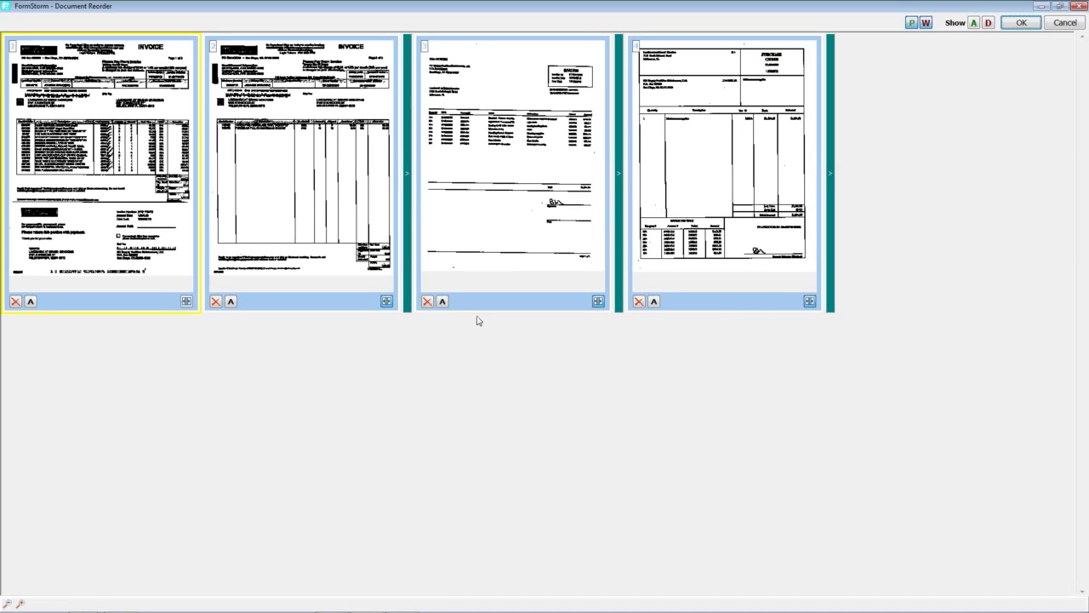
left_click(442, 301)
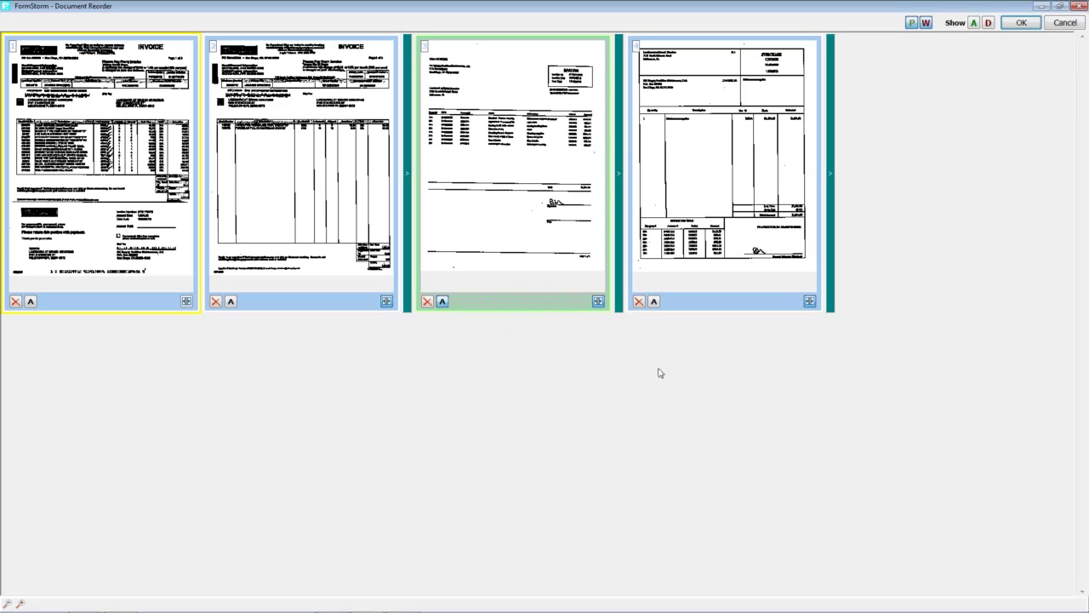
- Delete the fourth page, the purchase order, and accept the document arrangement
left_click(639, 303)
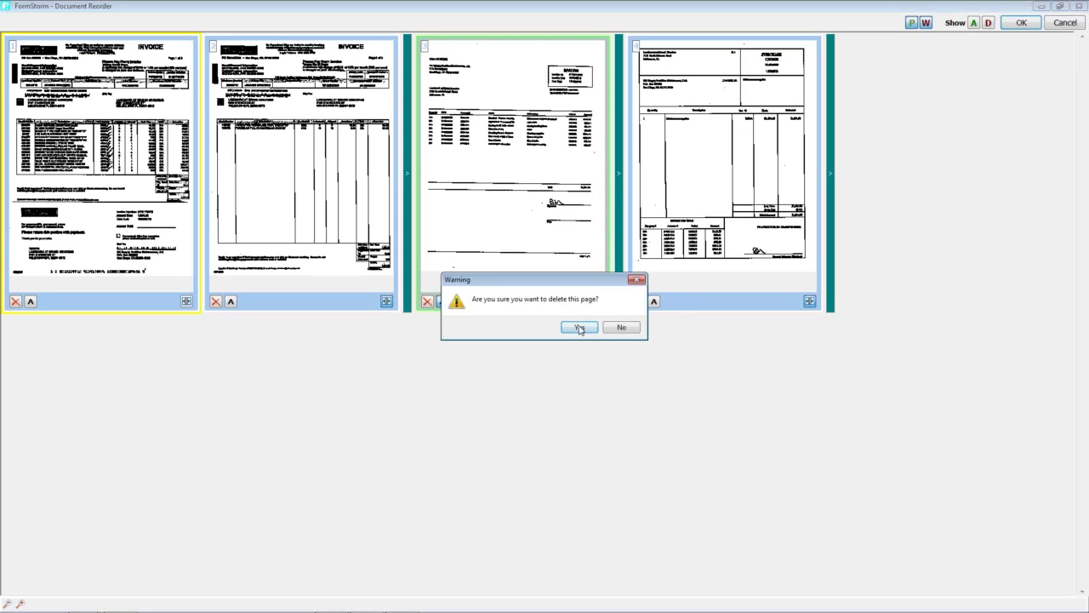
left_click(580, 329)
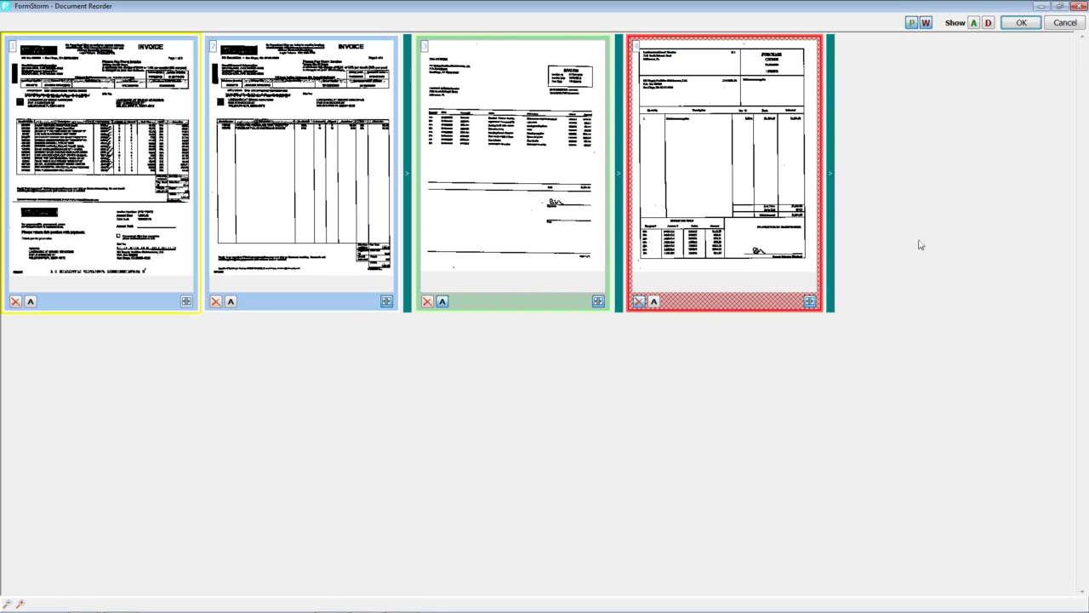
left_click(1022, 23)
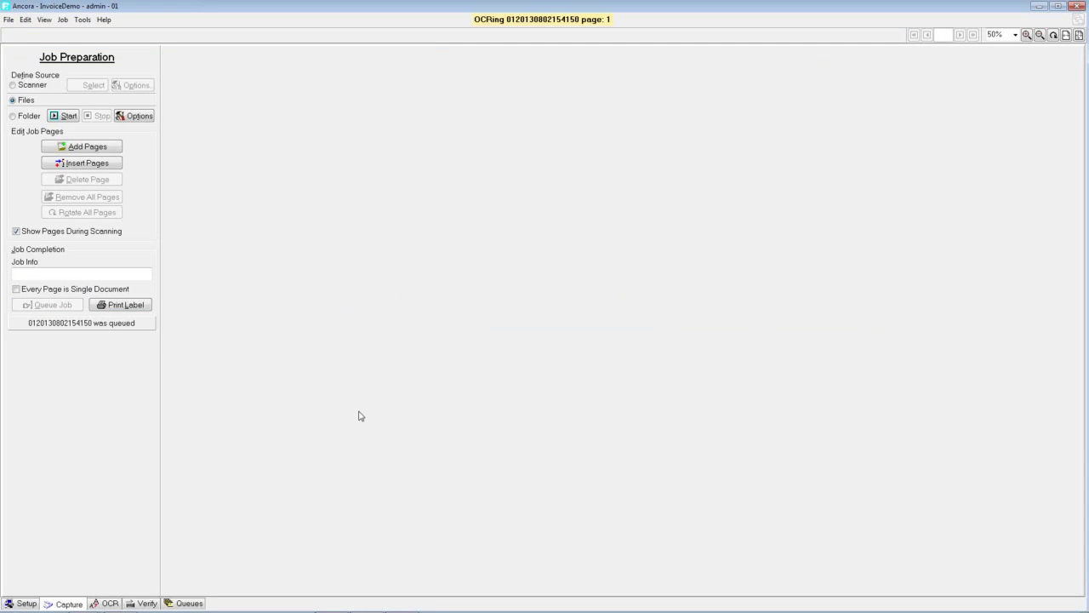
- Load the next queued job for verification
left_click(143, 603)
left_click(141, 604)
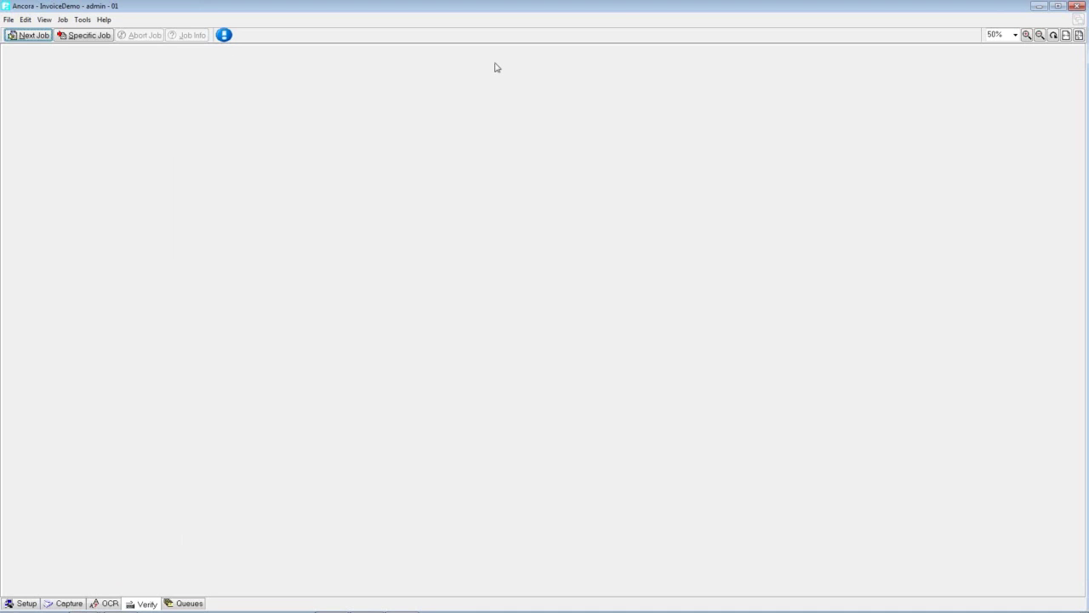
left_click(33, 35)
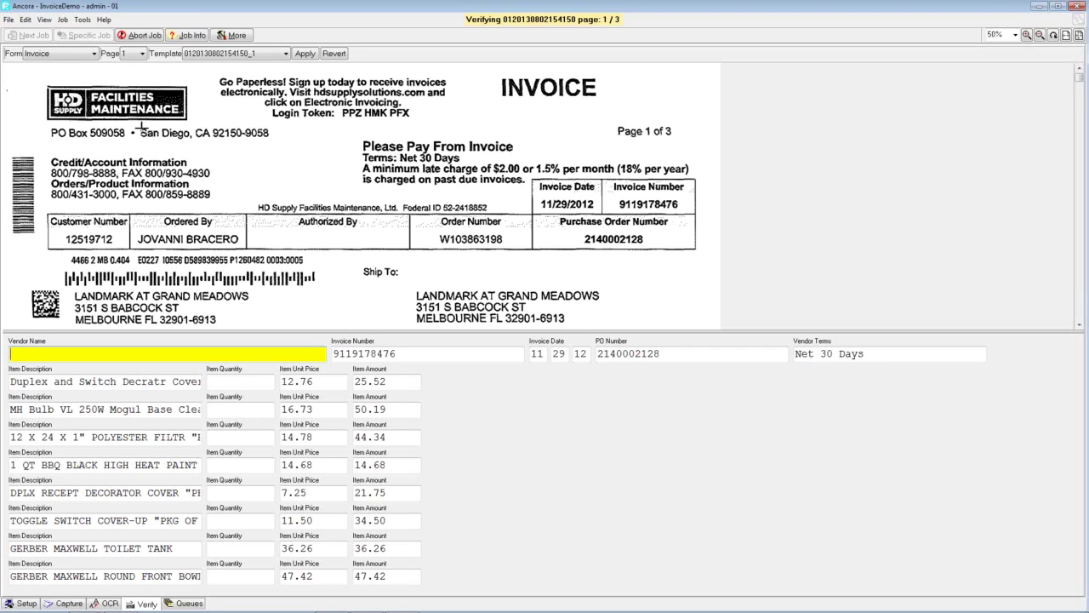
- Capture the Vendor Name from the invoice logo and correct it to HD SUPPLY FACILITIES MAINTENANCE
left_click_drag(43, 82, 193, 126)
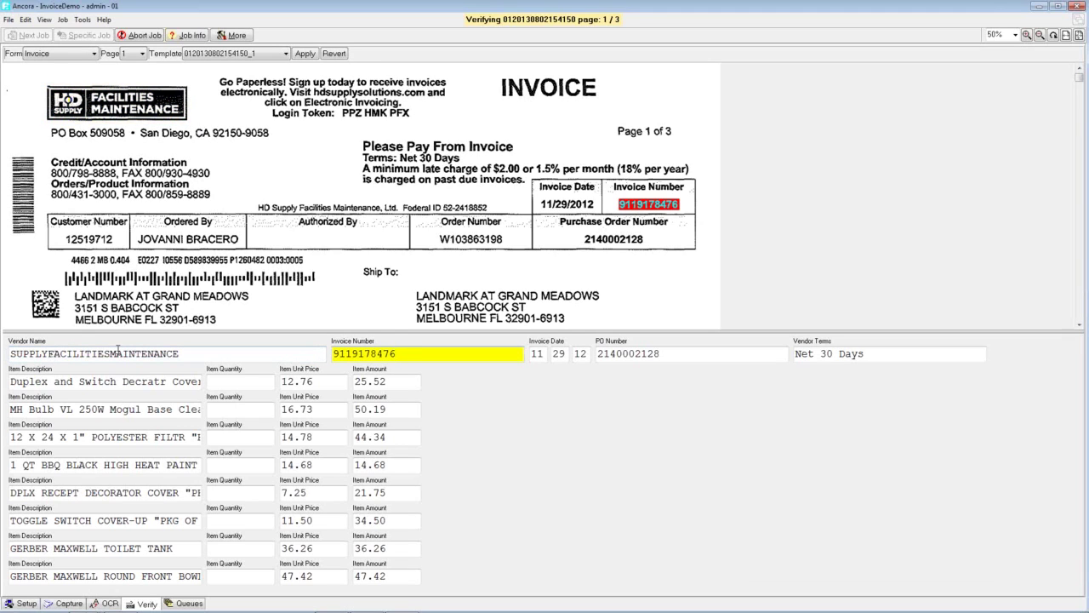
left_click(11, 353)
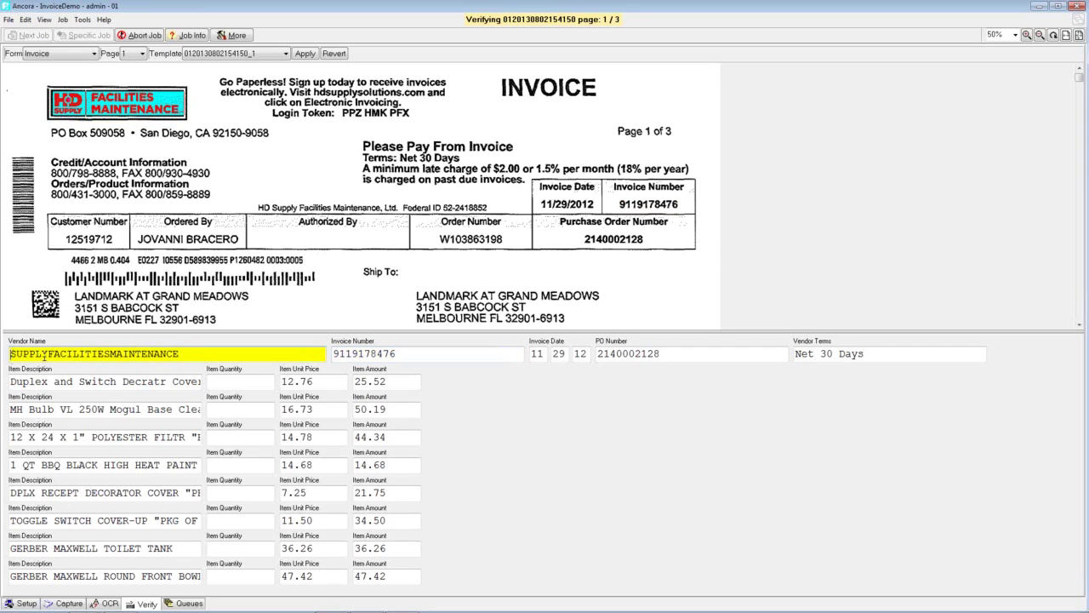
type("HD")
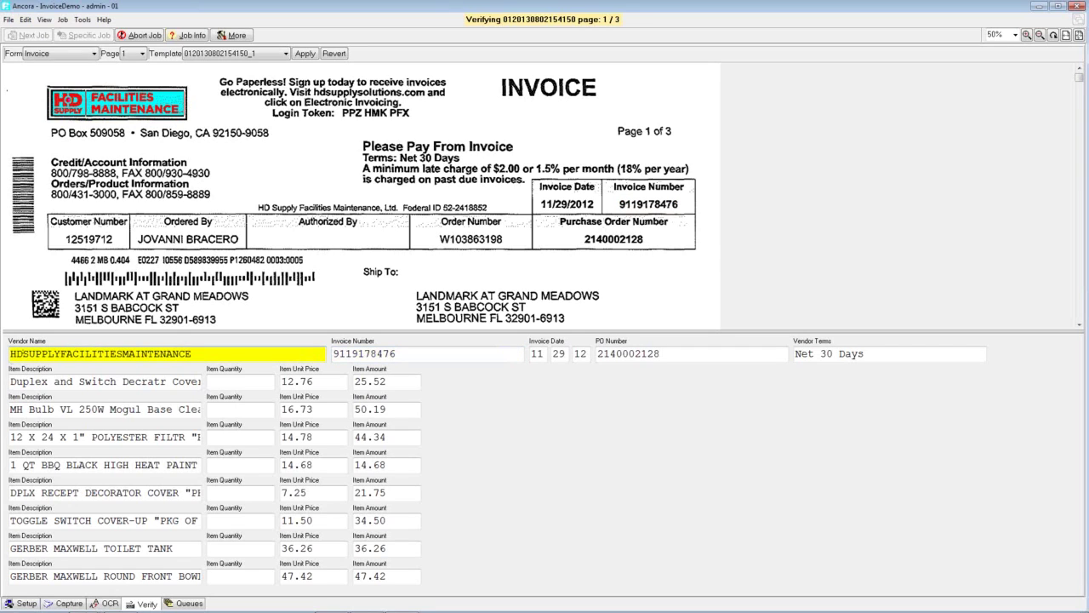
left_click(68, 353)
left_click(136, 353)
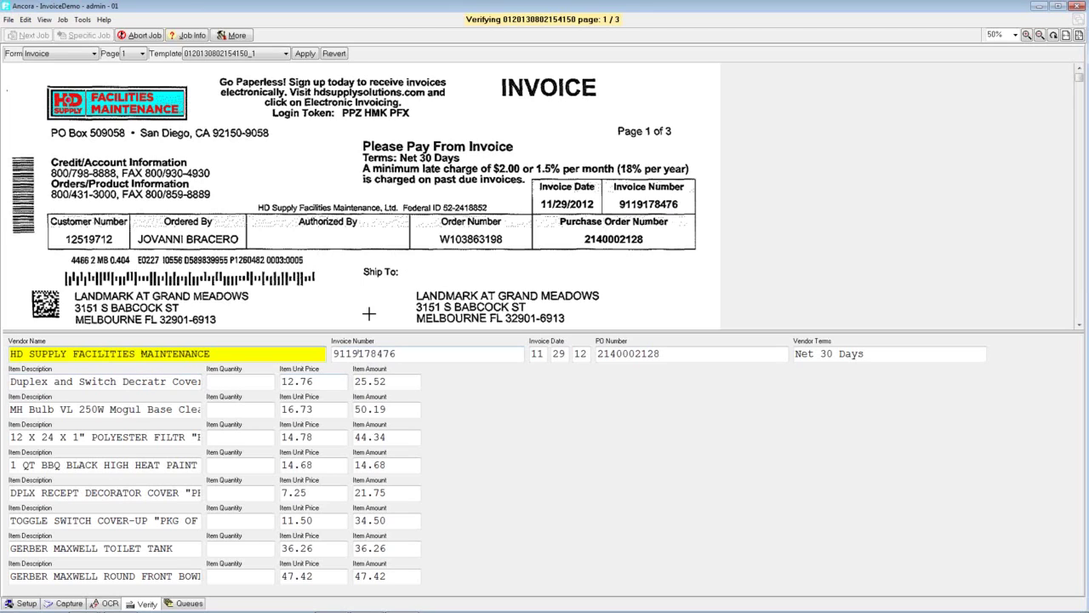
- Check the invoice number, invoice date, PO number and vendor terms against the scanned invoice
key("Tab")
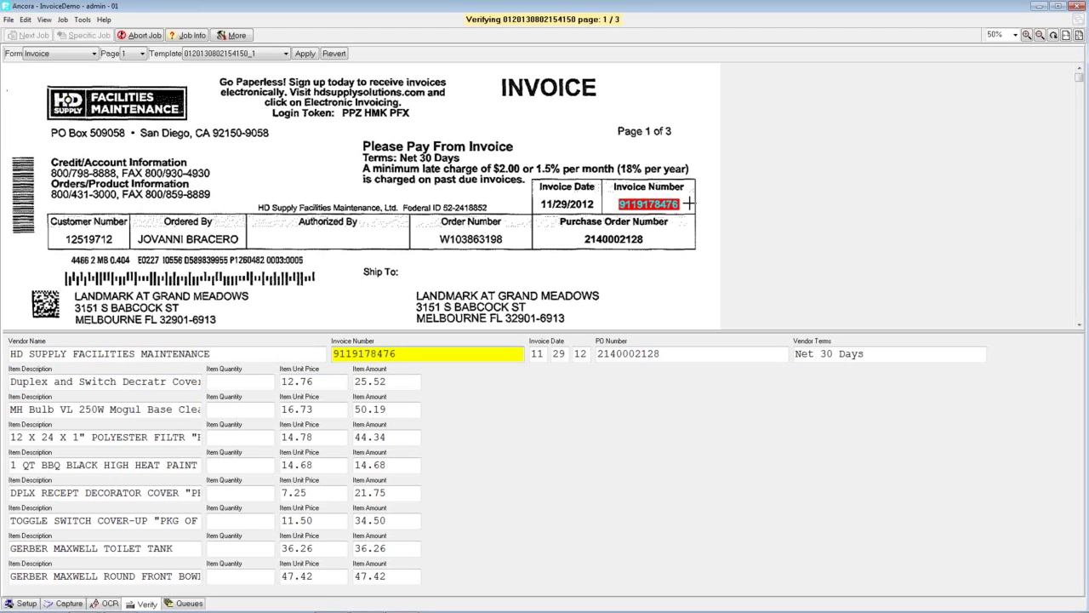
key("Tab")
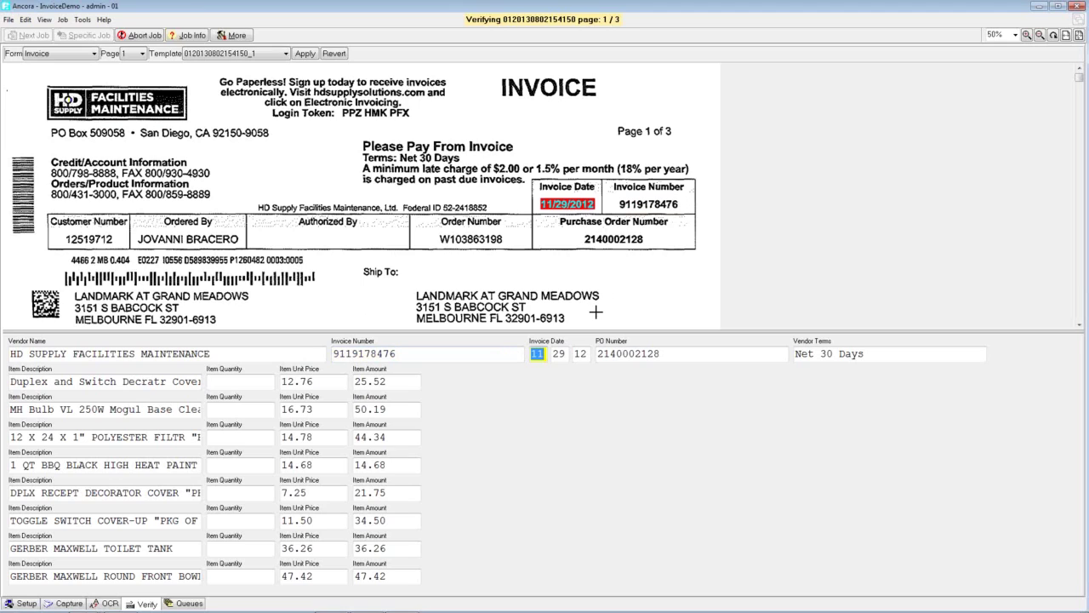
key("Tab")
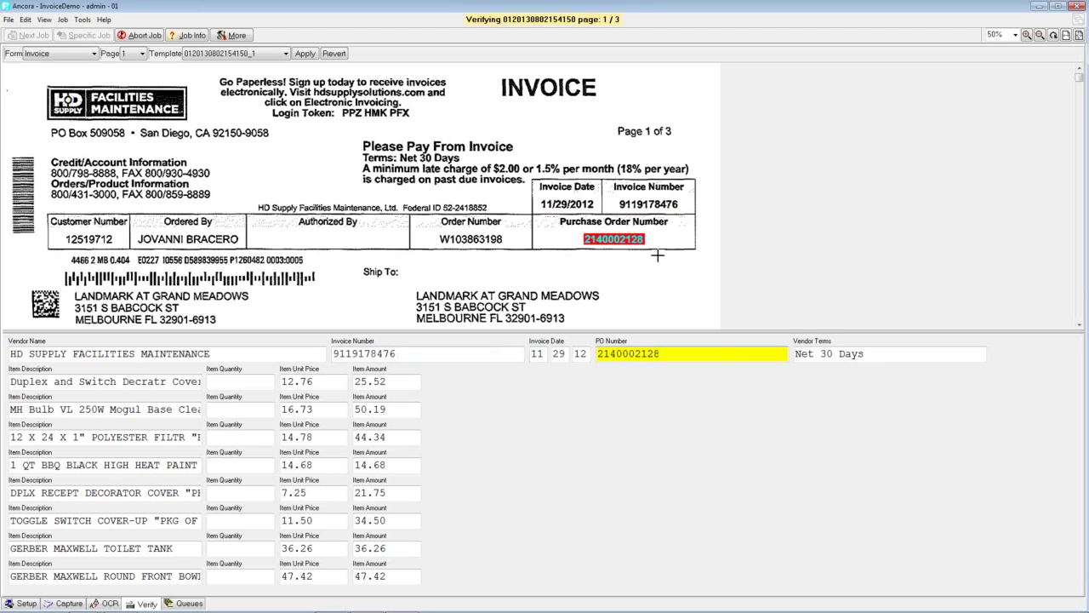
key("Tab")
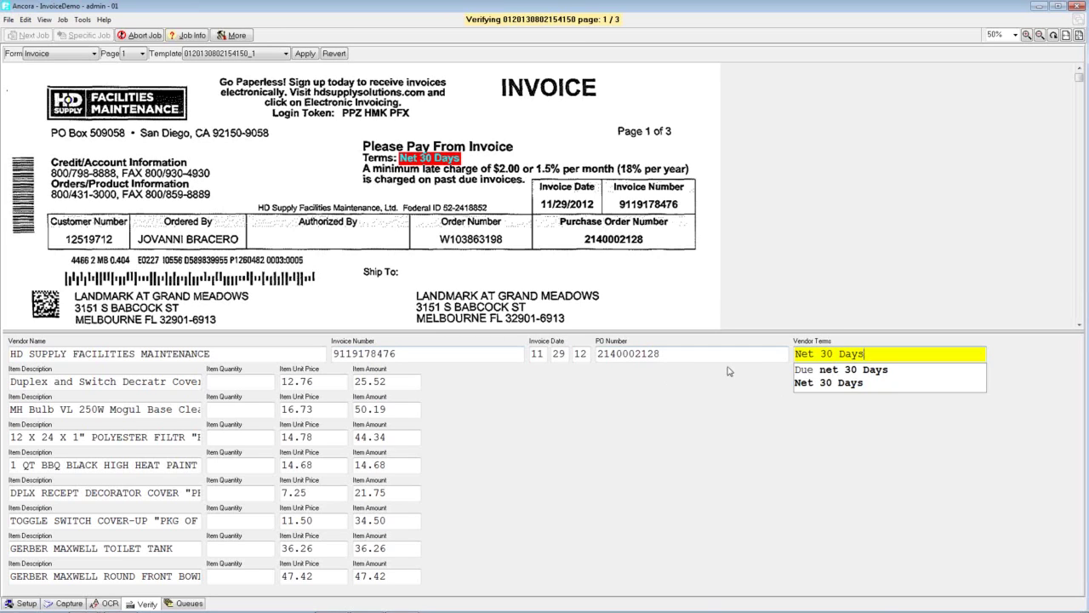
- Capture the item quantities from the invoice's Shipped column, starting at the first line item
key("Tab")
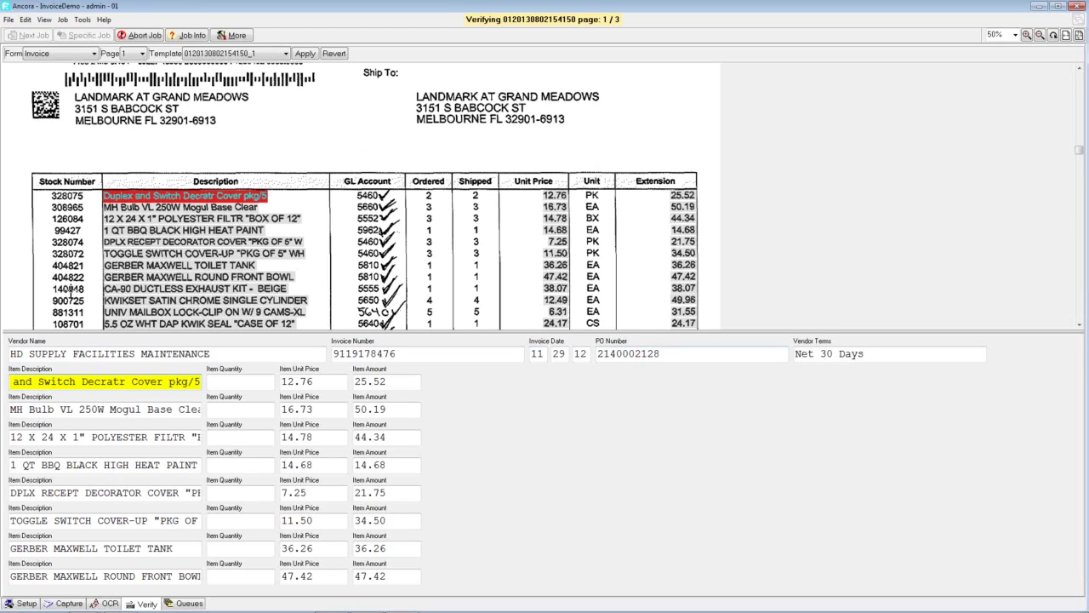
key("Tab")
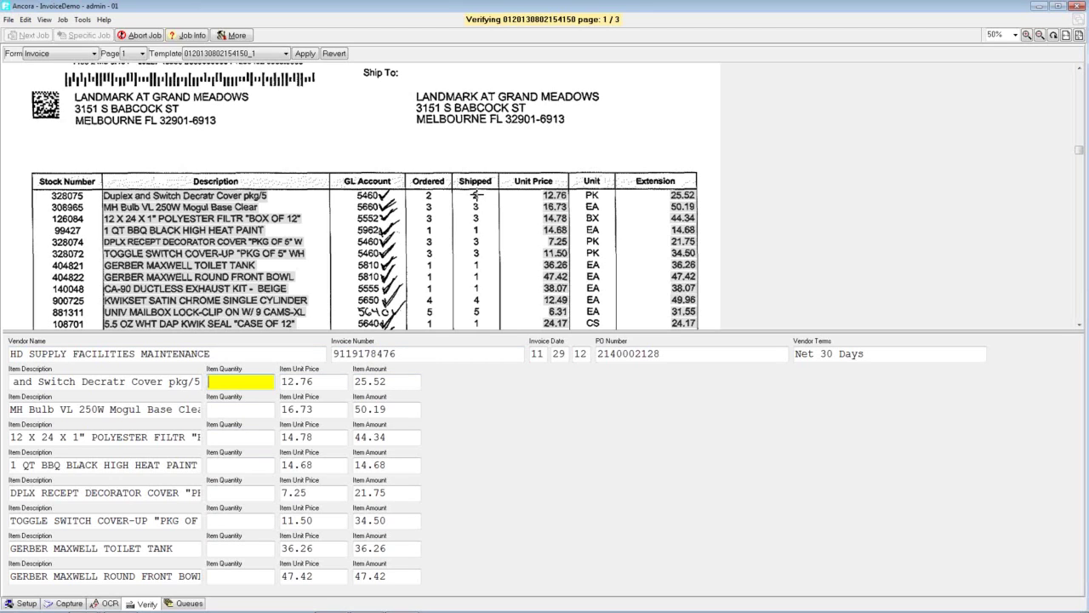
left_click(477, 195)
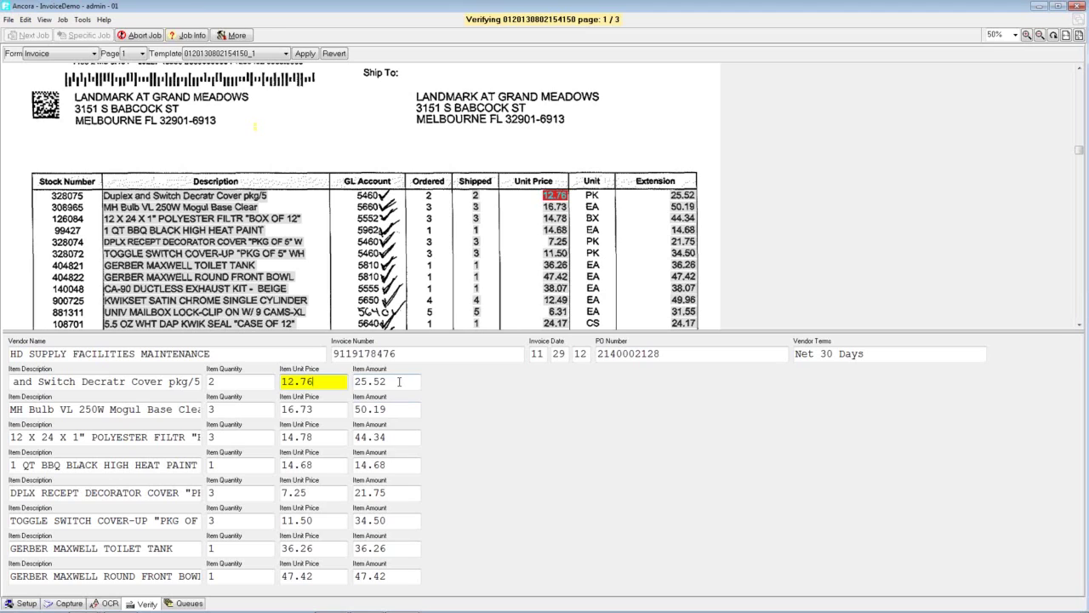
- Check the first line item's amount and the second line item's description and quantity against the scanned invoice
key("Tab")
key("Tab")
key("Tab")
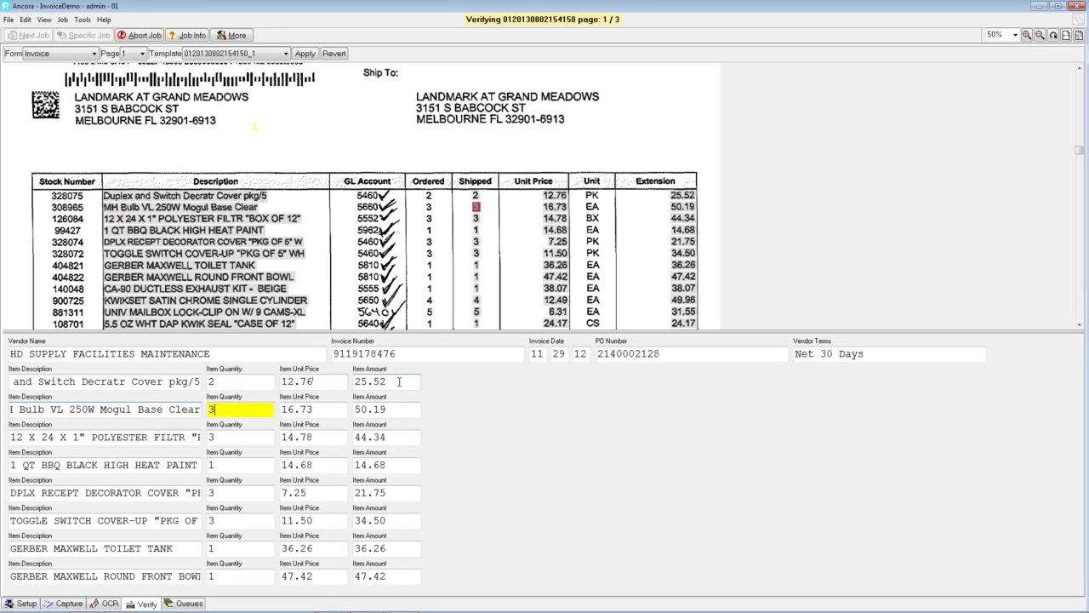
- Accept the remaining line items on the first page, including the quantity of the white primer line, and advance to the second page
key("Tab")
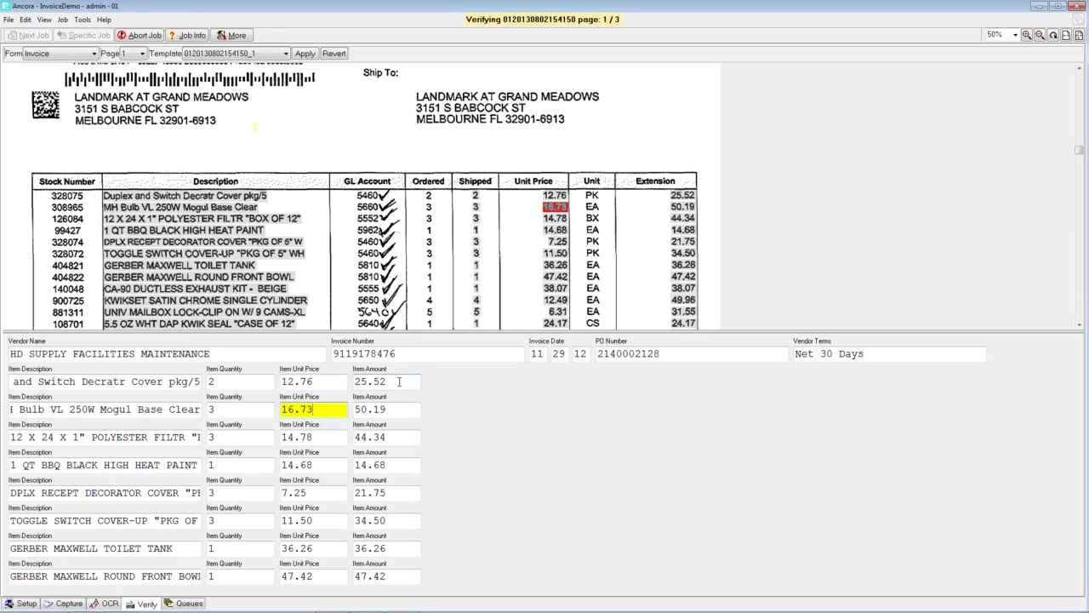
key("Return")
key("Return")
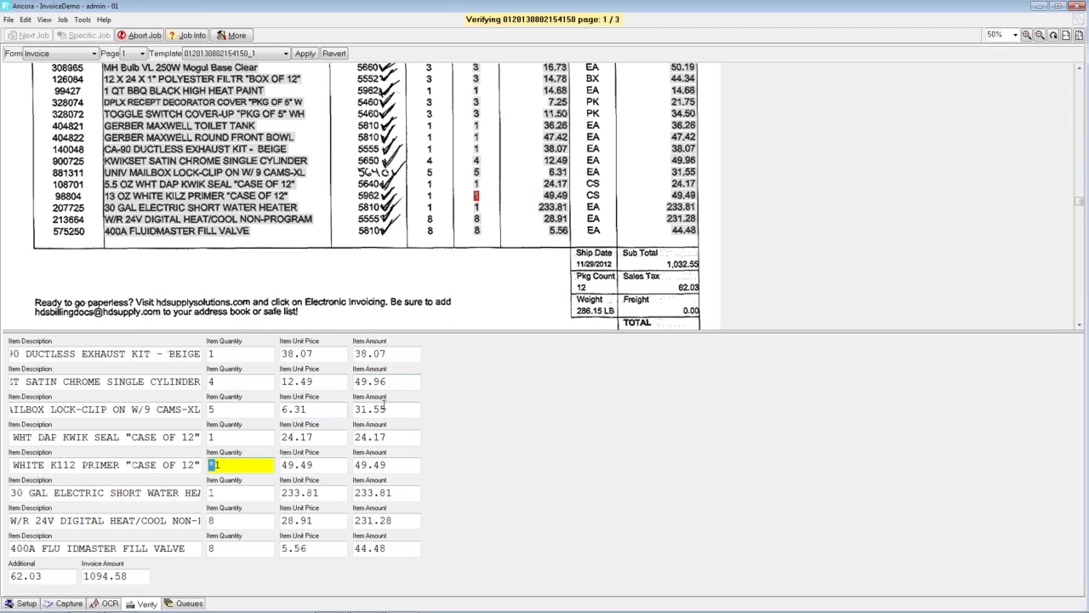
left_click(256, 466)
key("Return")
key("Return")
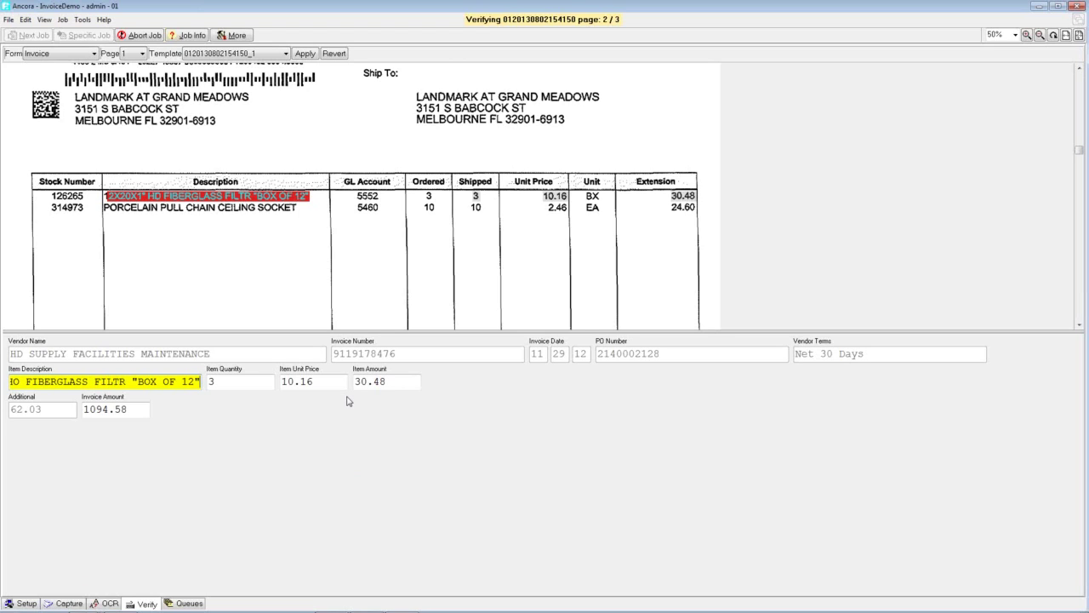
- Check the quantity, unit price and amount of the fiberglass filter line item on the second page against the scan
key("Tab")
key("Tab")
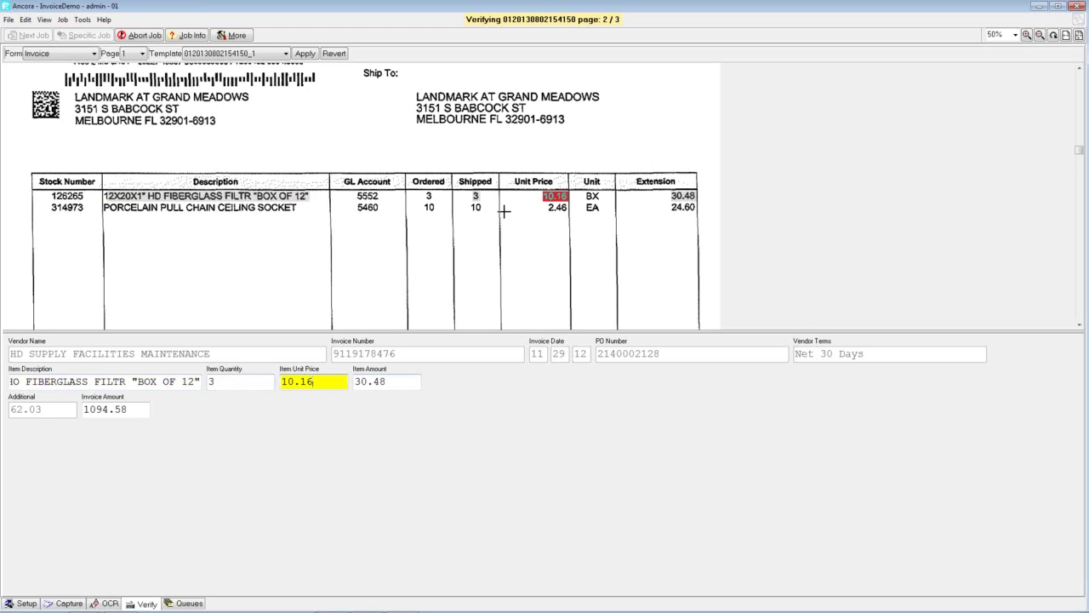
key("Tab")
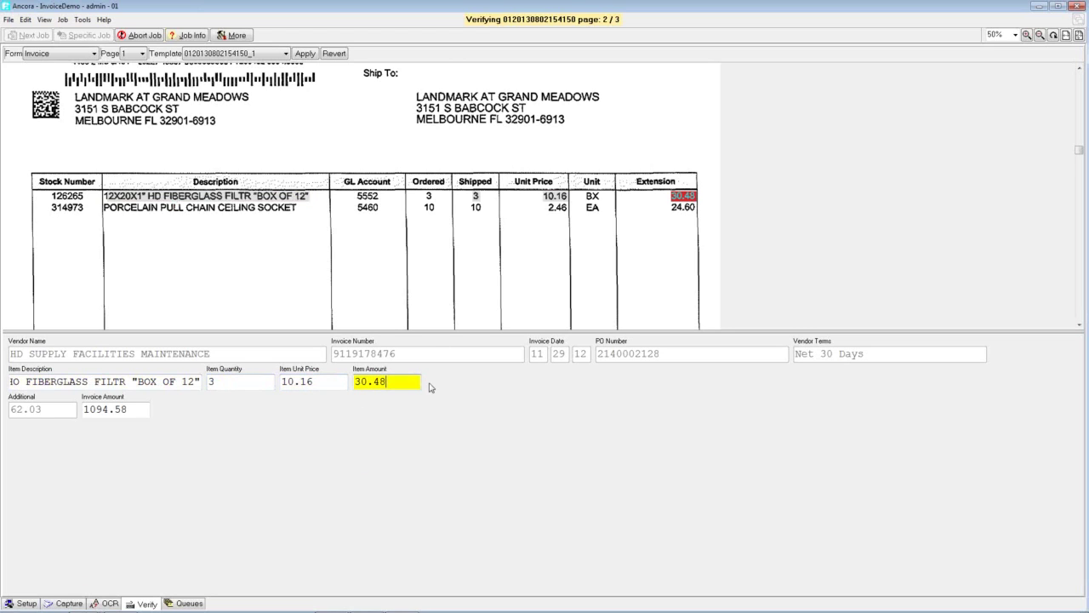
- Add the second line item, capture its full PORCELAIN PULL CHAIN CEILING SOCKET description from the scan, and save the job's changes
key("Tab")
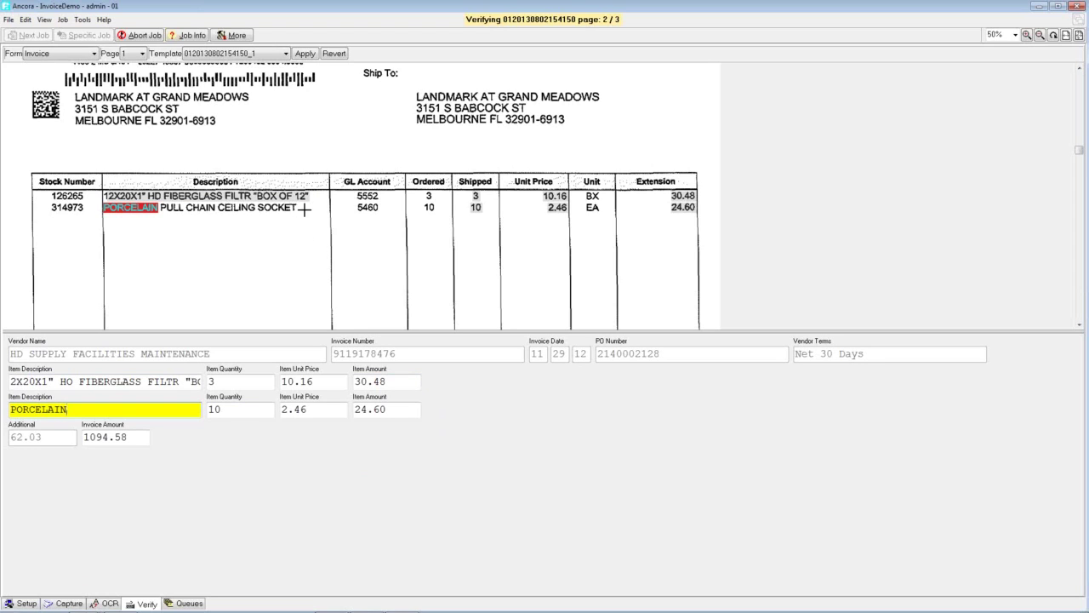
left_click_drag(278, 213, 97, 204)
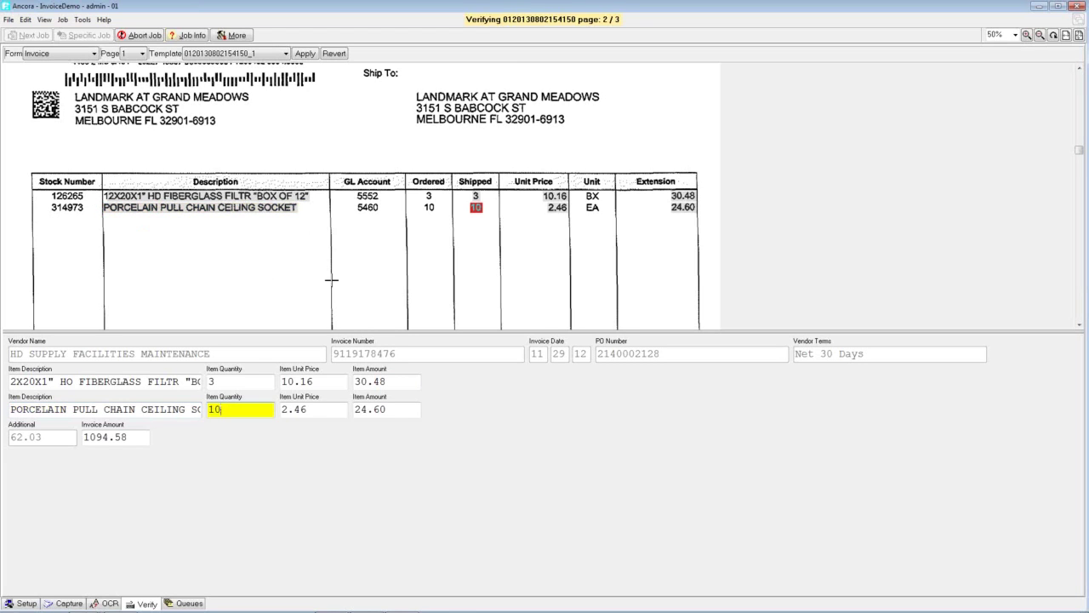
key("Return")
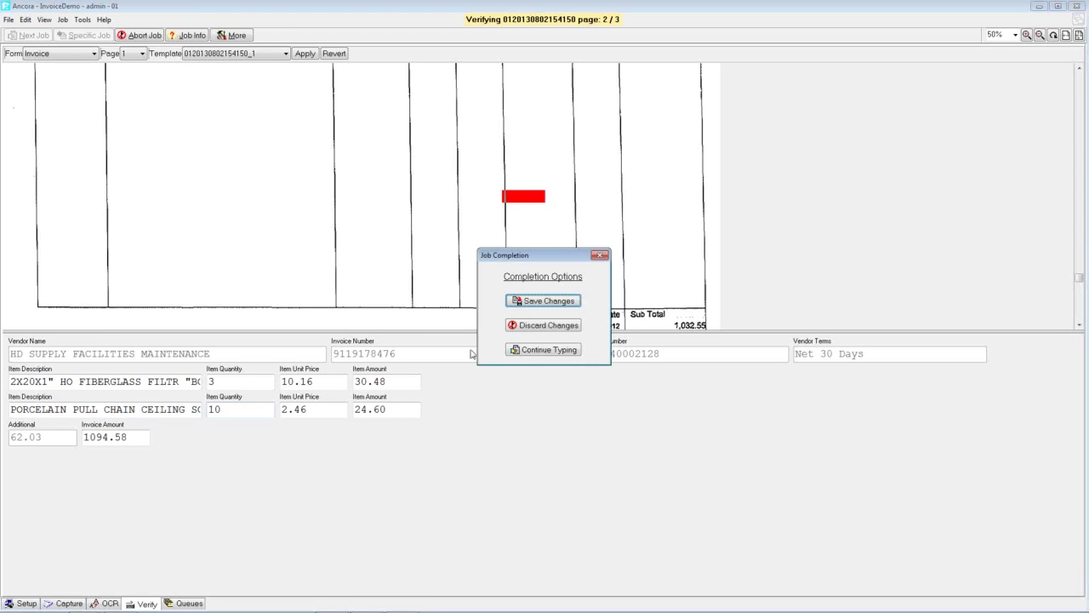
left_click(548, 301)
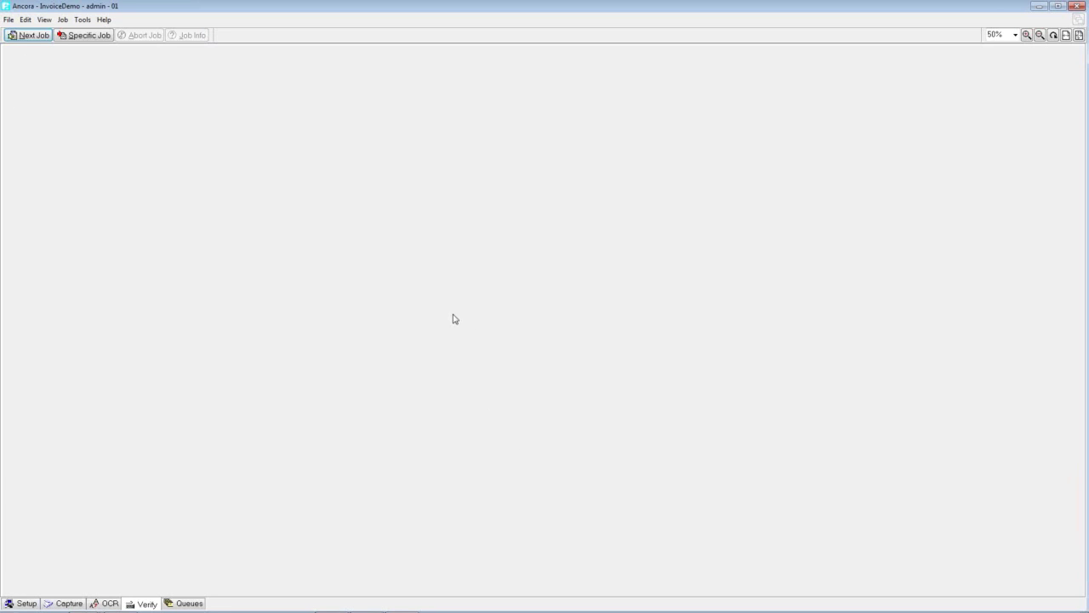
- Log off and log back in to the WorkFlowDemo system, entering the account password
left_click(8, 19)
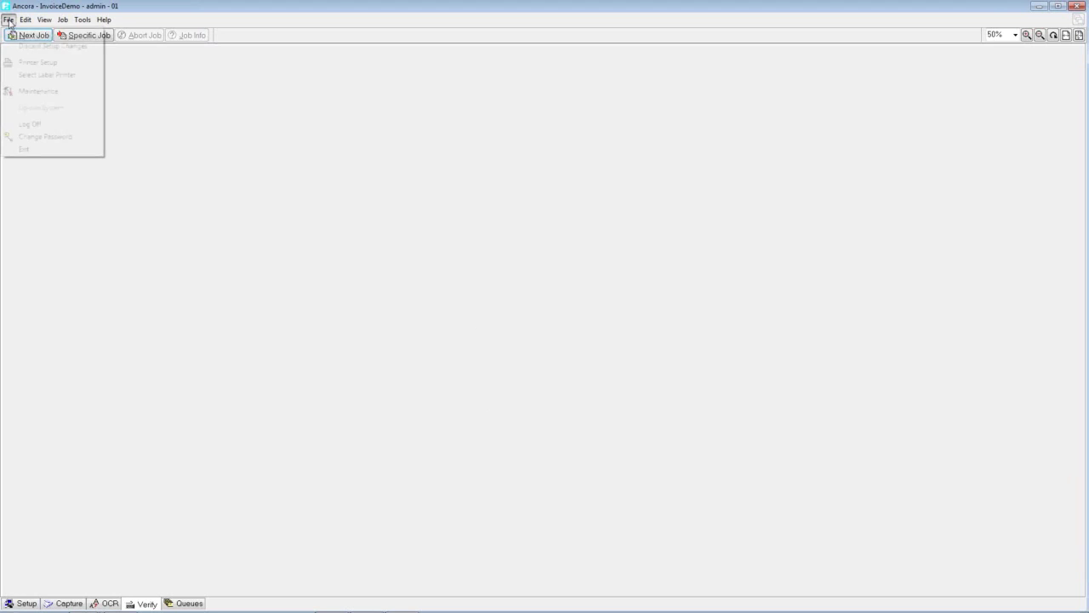
left_click(26, 125)
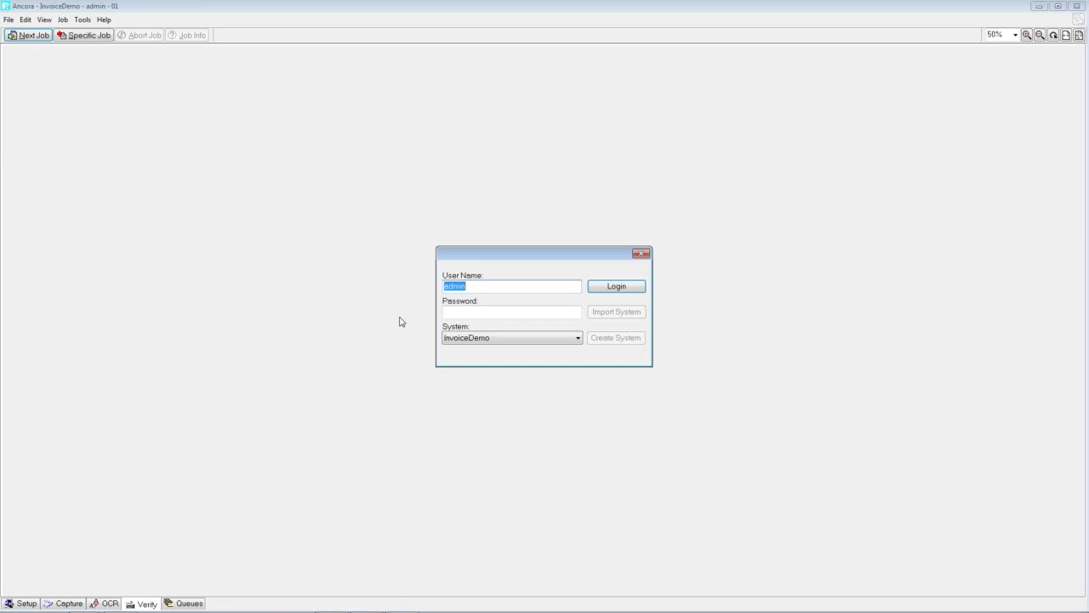
left_click(480, 313)
type("*******")
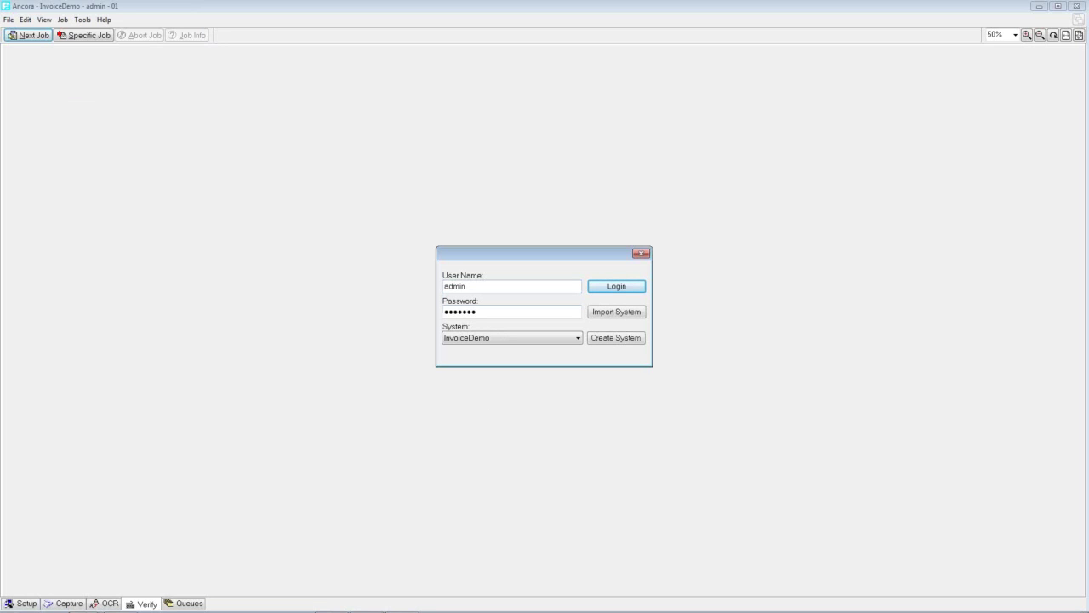
key("Tab")
key("Down")
key("Down")
key("Down")
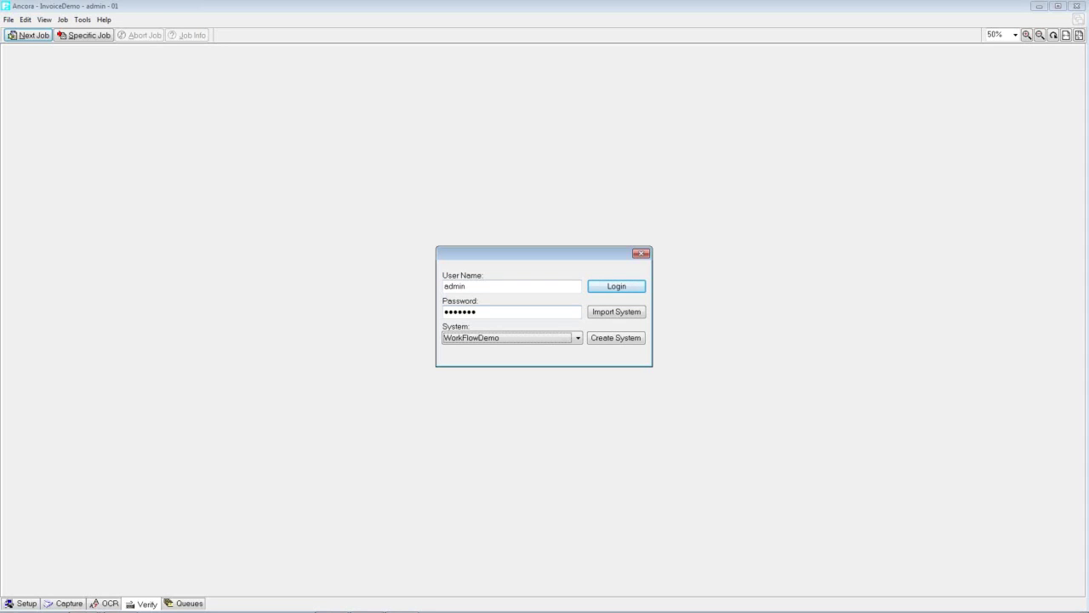
key("Return")
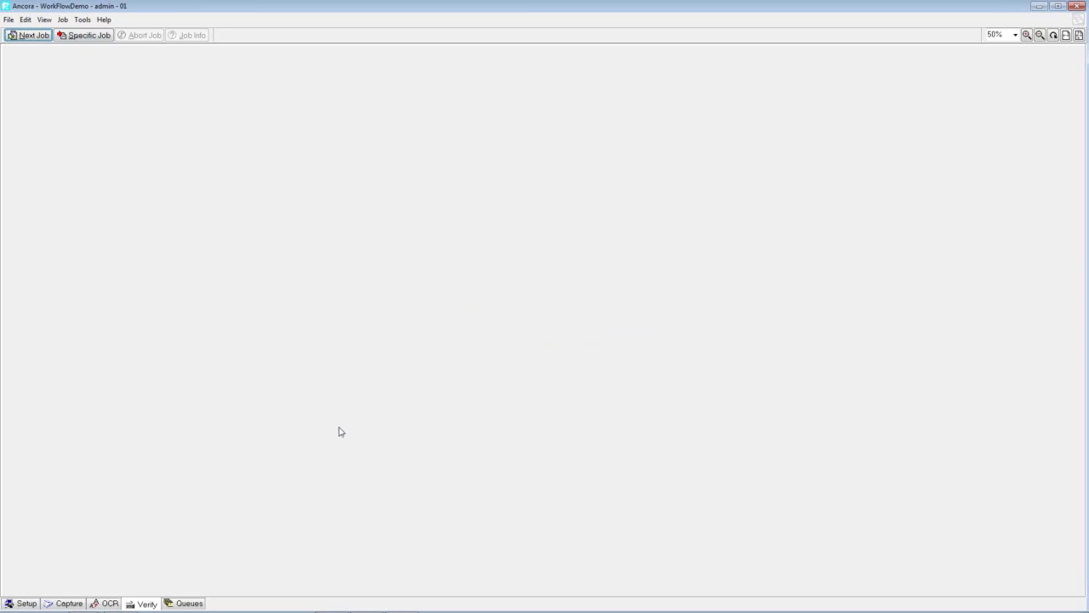
- Add Page2_Amount_Deviation.tif, Page5_No_PO.tif and Page14_No_Total.tif from the WorkFlowDemo\Job\WF folder to a new capture job
left_click(74, 603)
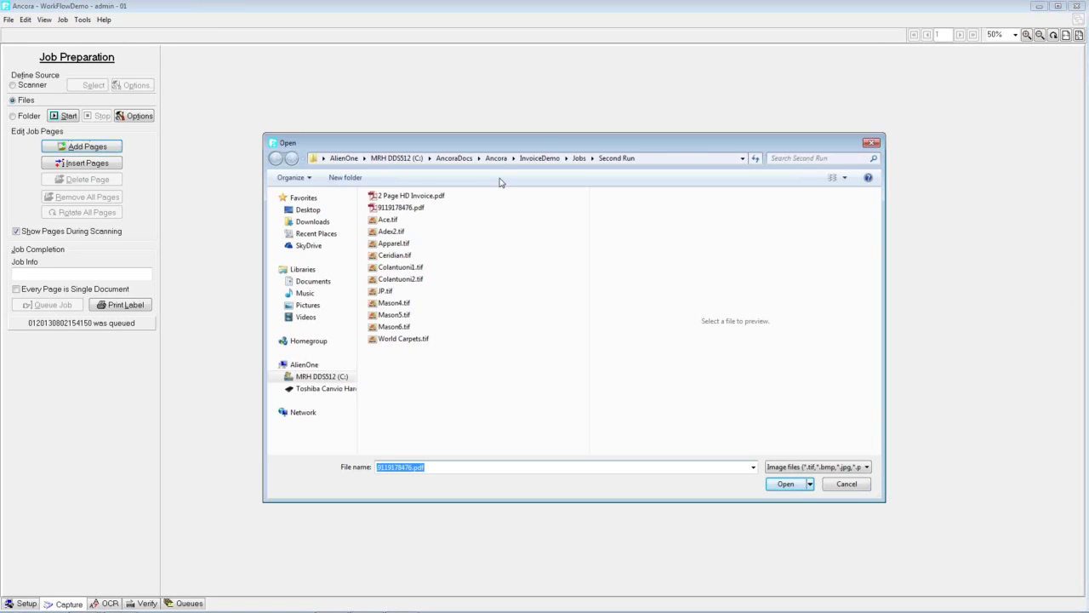
left_click(497, 158)
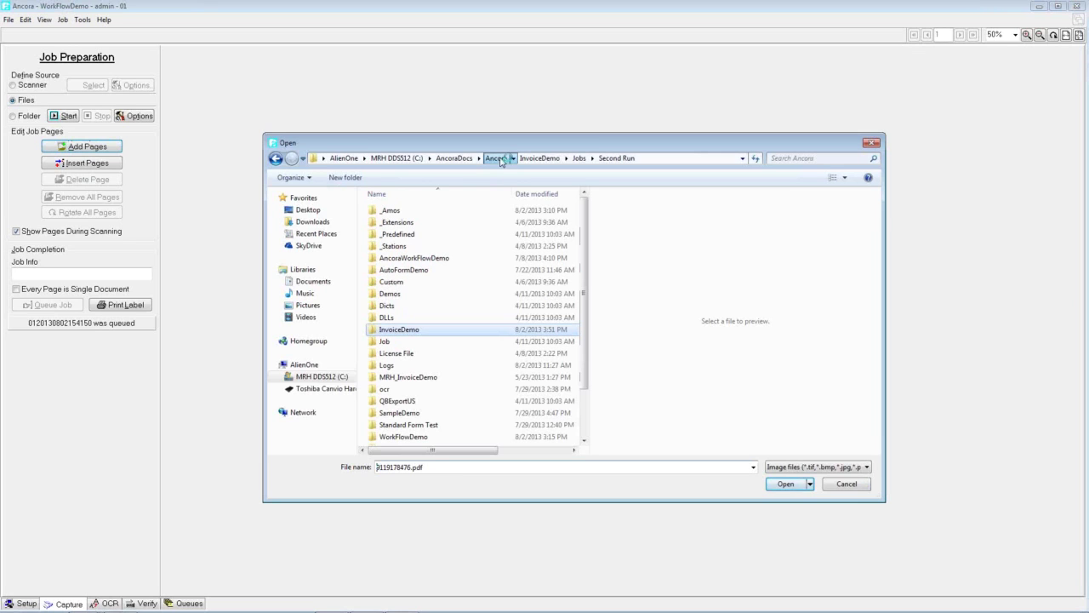
double_click(403, 436)
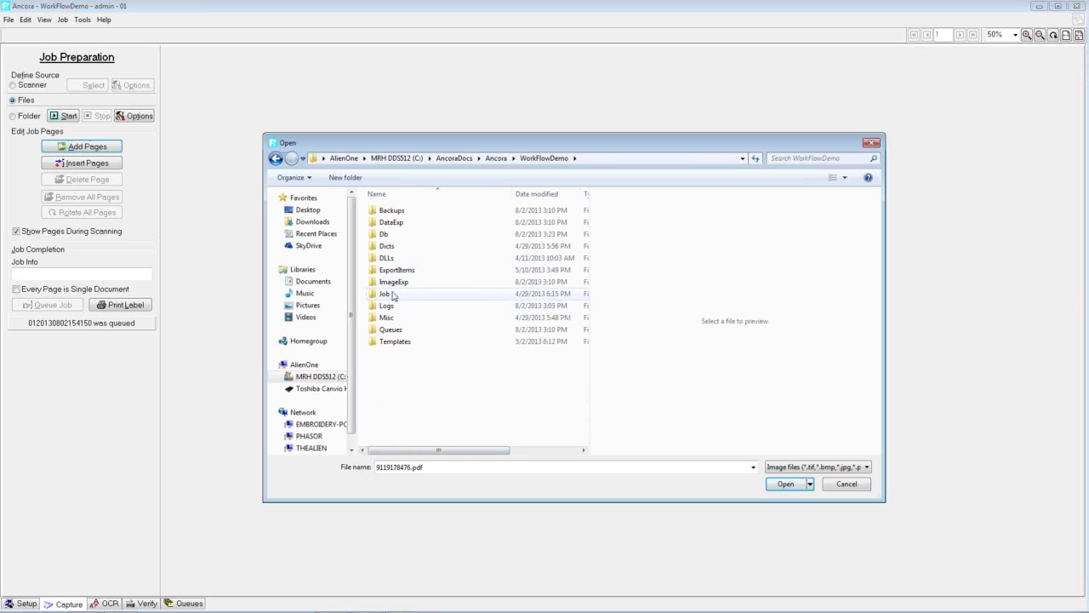
double_click(384, 294)
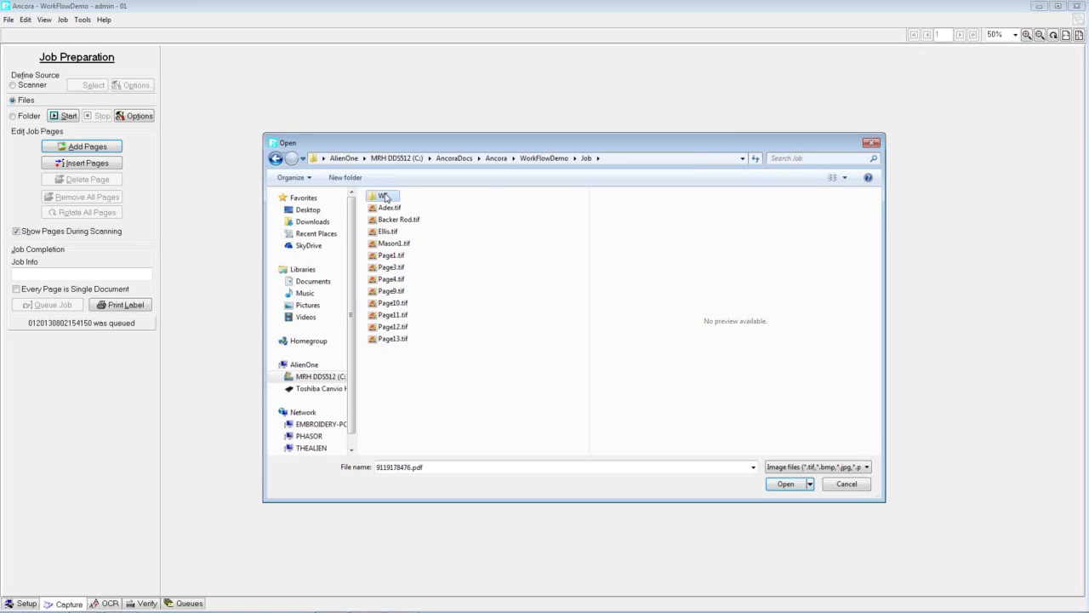
double_click(385, 196)
left_click(419, 209)
left_click(405, 219, "ctrl")
left_click(406, 267, "ctrl")
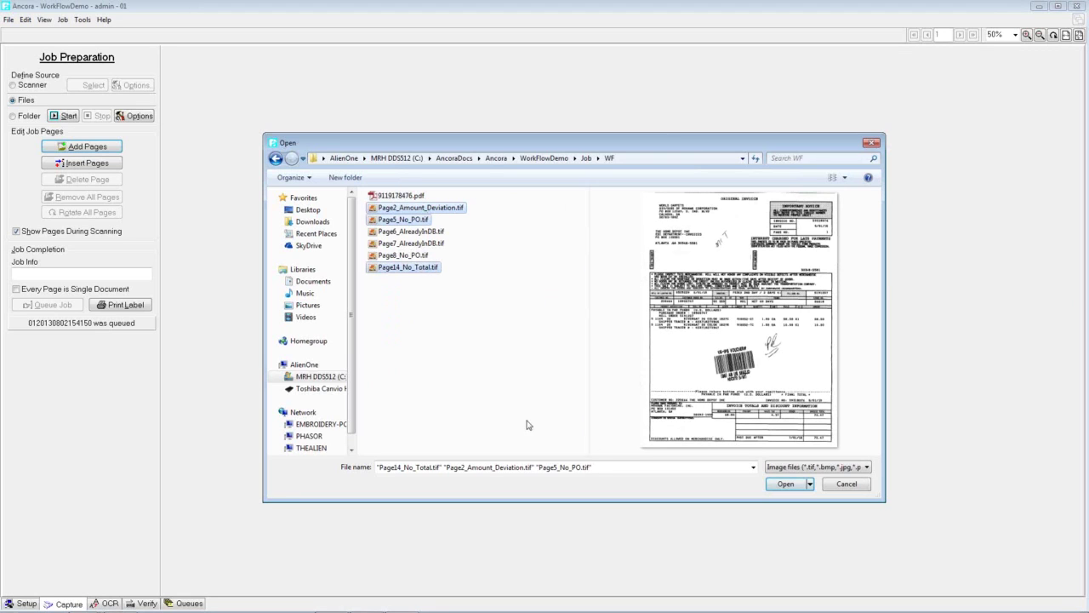
left_click(786, 483)
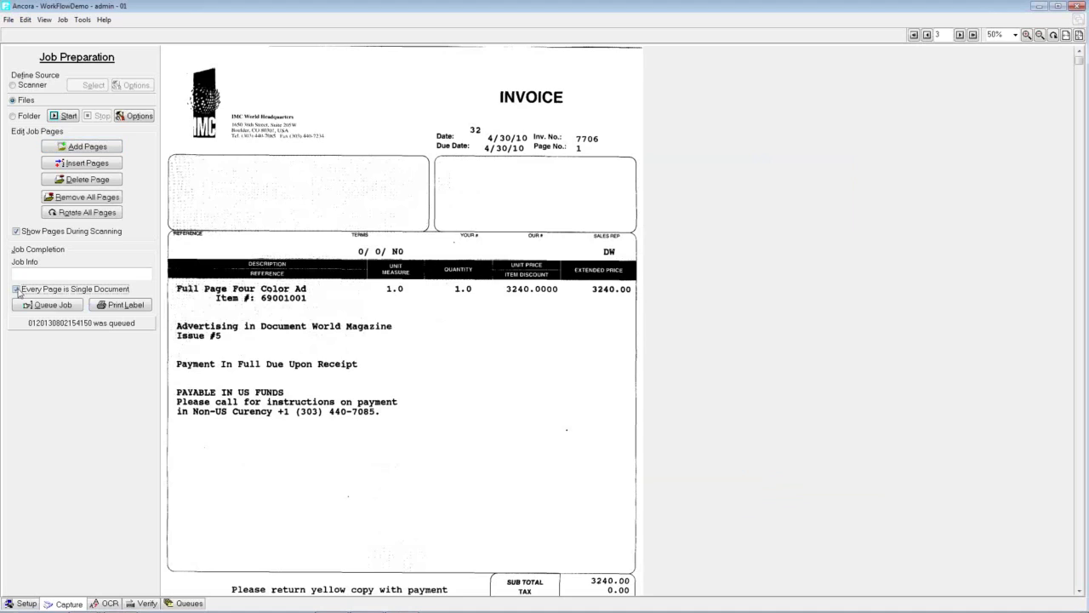
- Set every page to count as a single document and review the three imported invoice pages
left_click(17, 290)
left_click(926, 35)
left_click(927, 35)
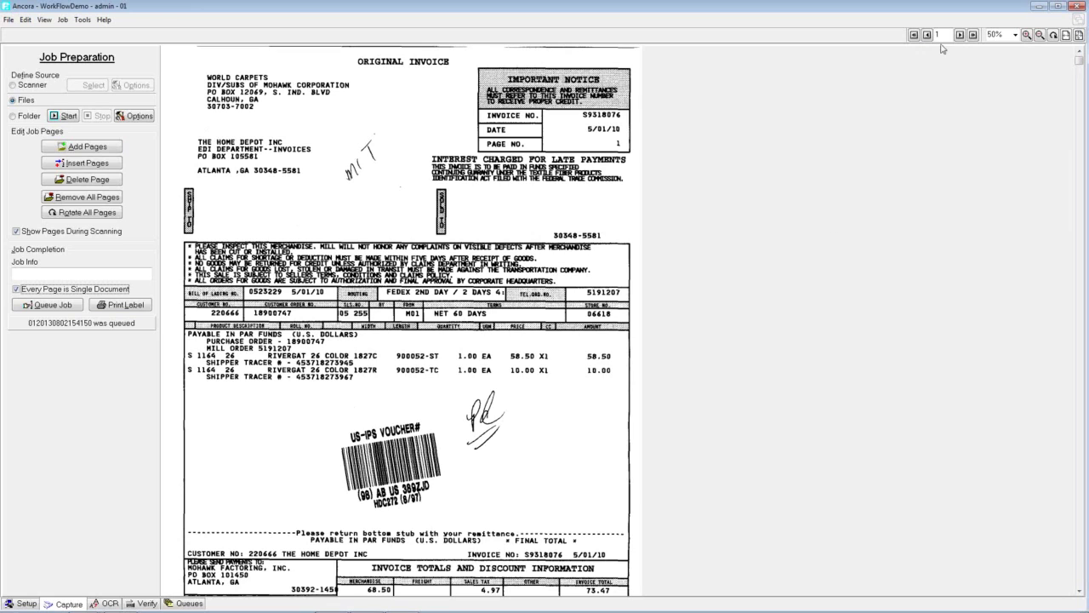
left_click(960, 35)
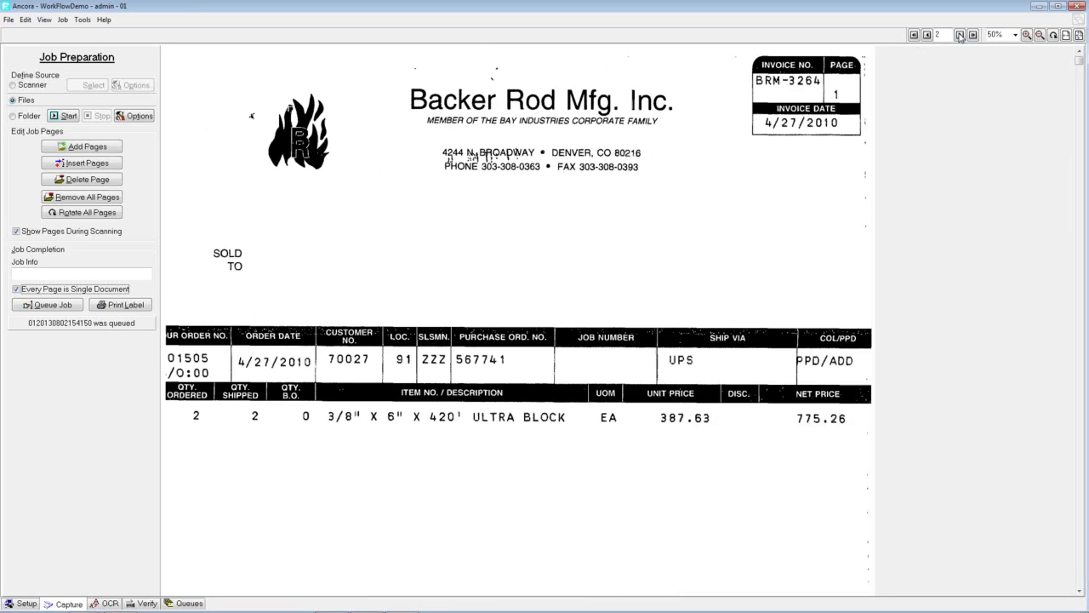
left_click(959, 34)
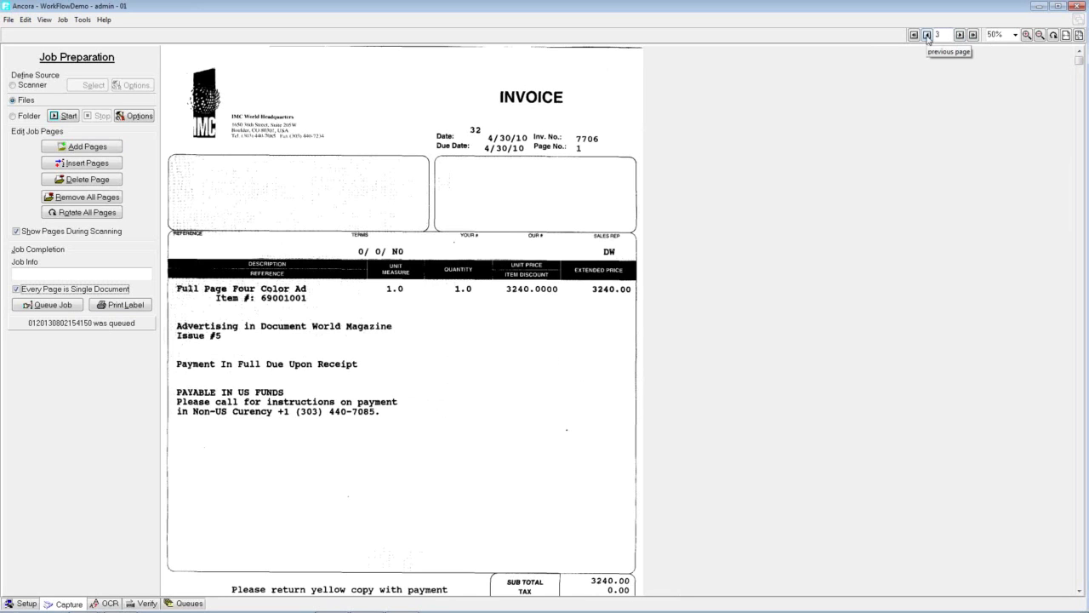
left_click(927, 35)
left_click(926, 35)
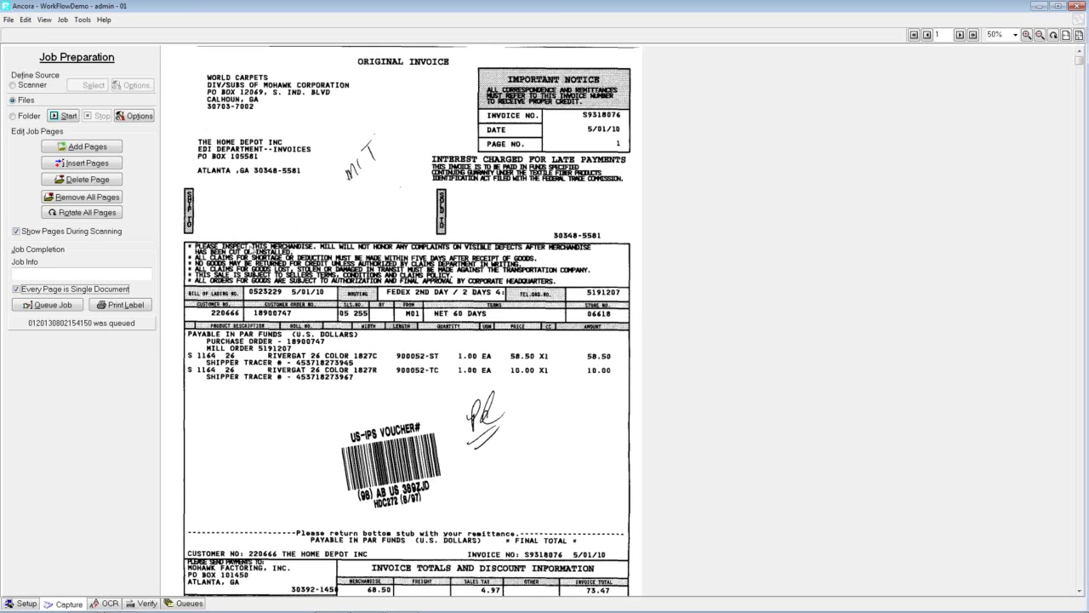
- Send the three-page job to the OCR queue and open it for verification
left_click(57, 306)
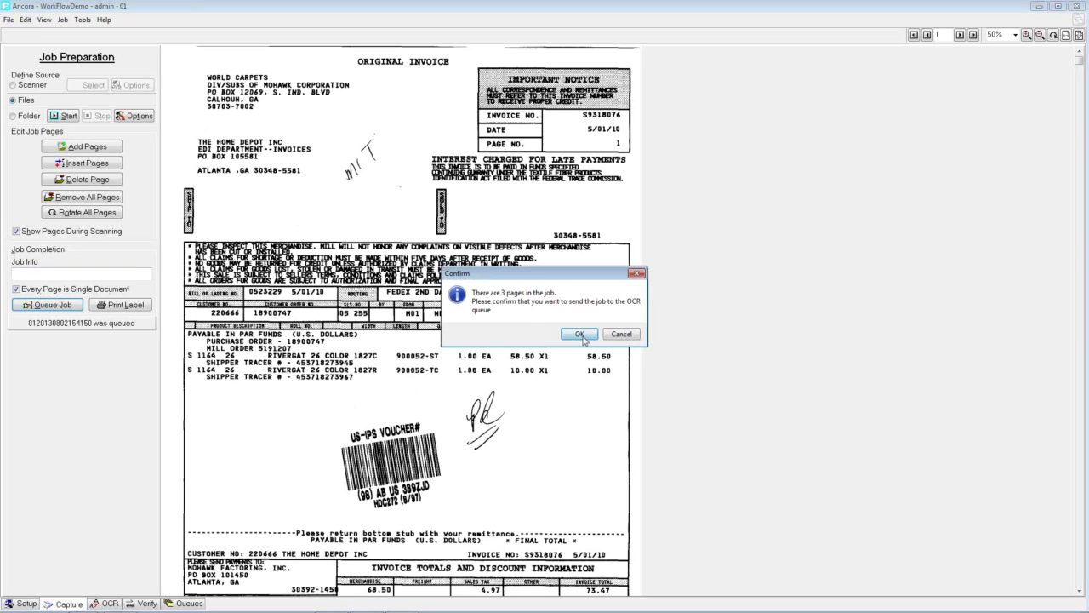
left_click(582, 337)
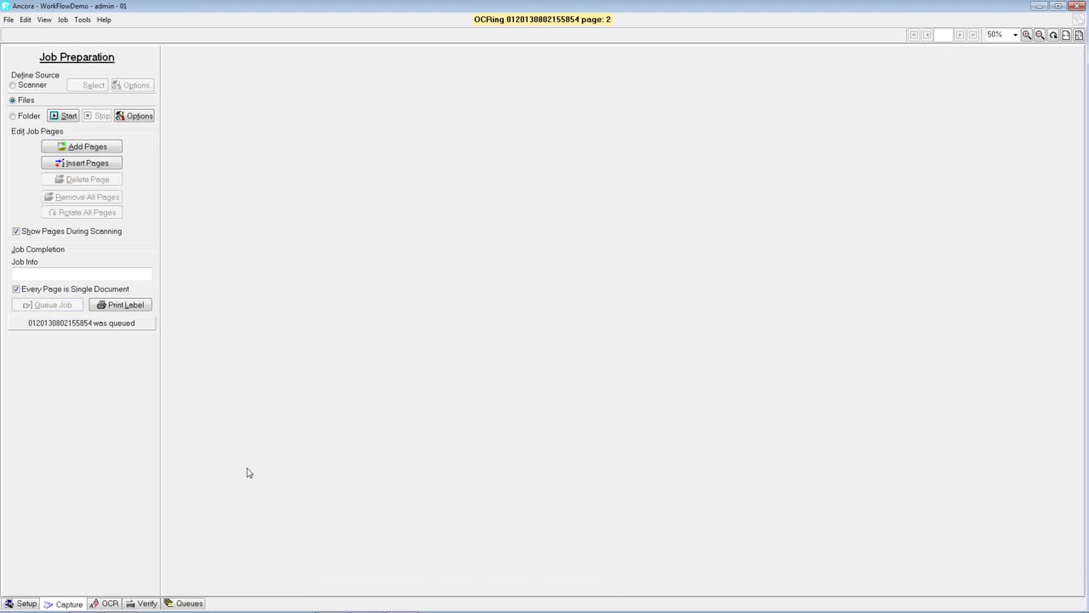
left_click(145, 604)
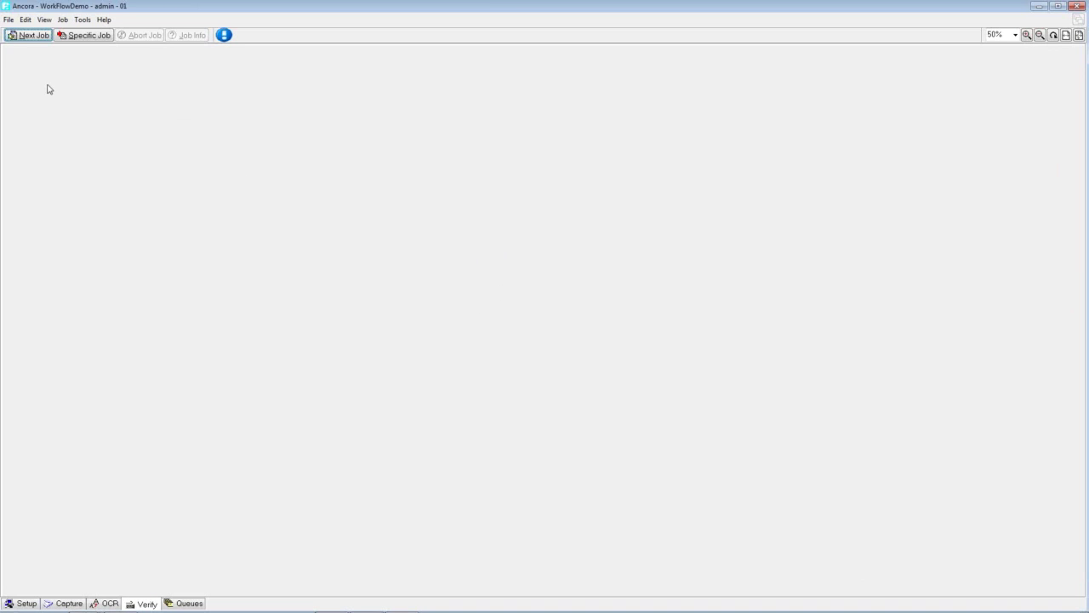
left_click(34, 35)
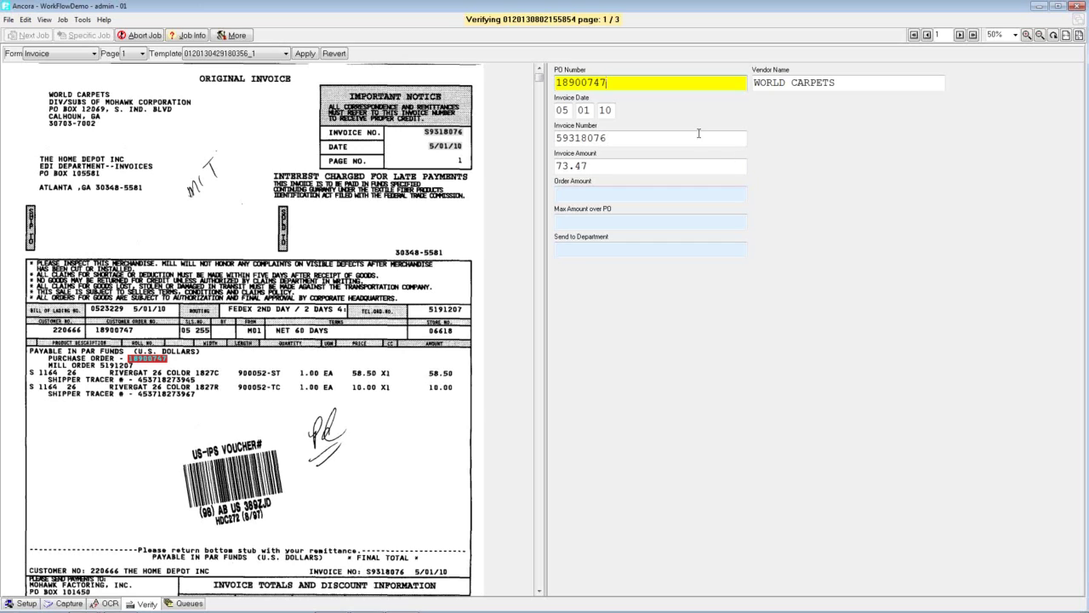
- Confirm the World Carpets invoice's PO number to look up its order data, and check the vendor name, invoice number and amount
left_click(609, 82)
key("Tab")
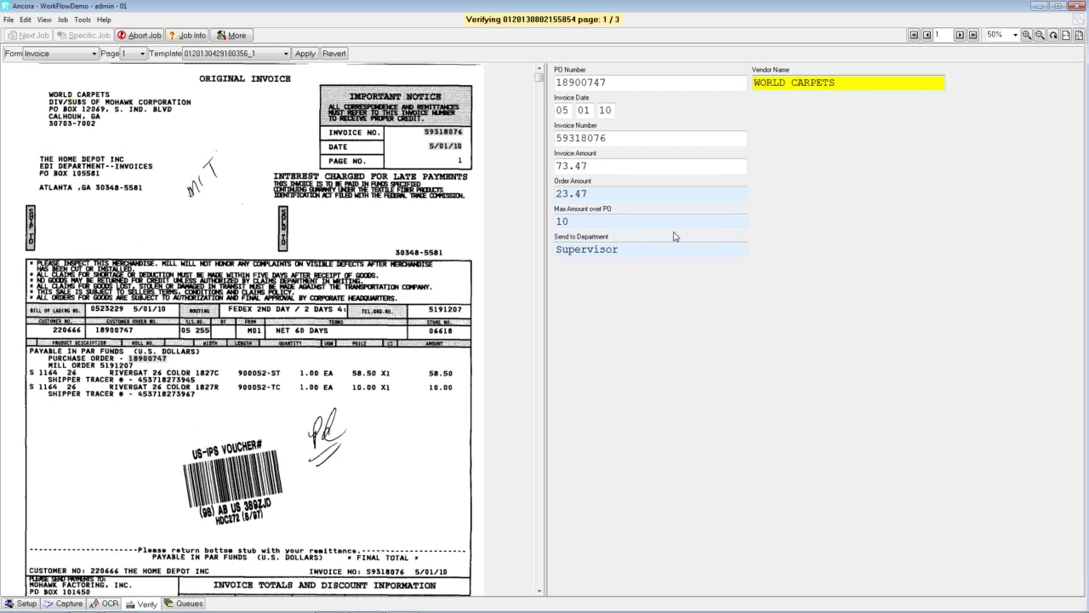
key("Tab")
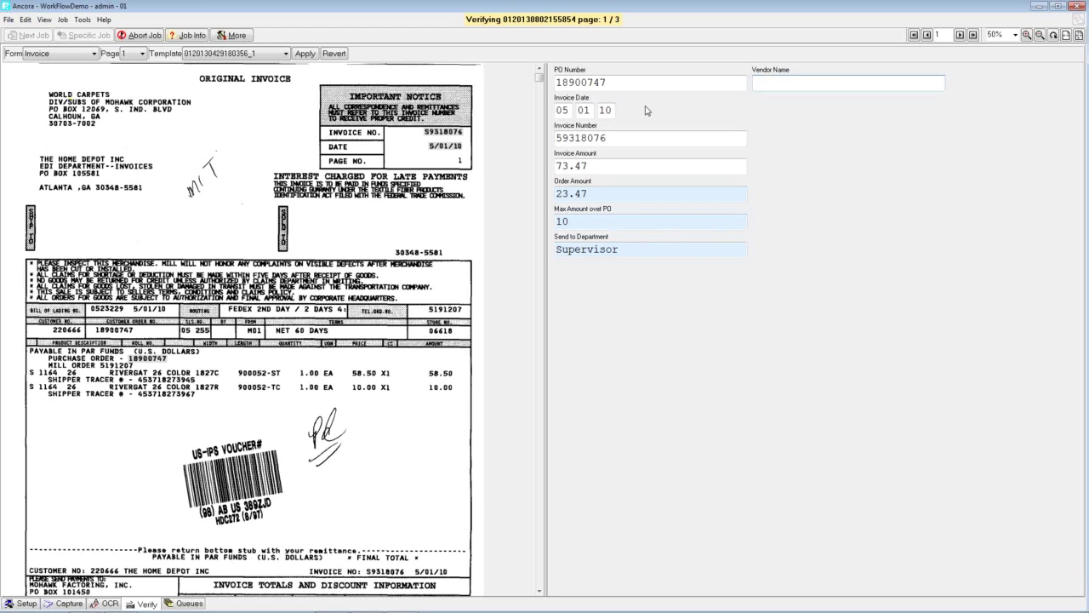
key("Tab")
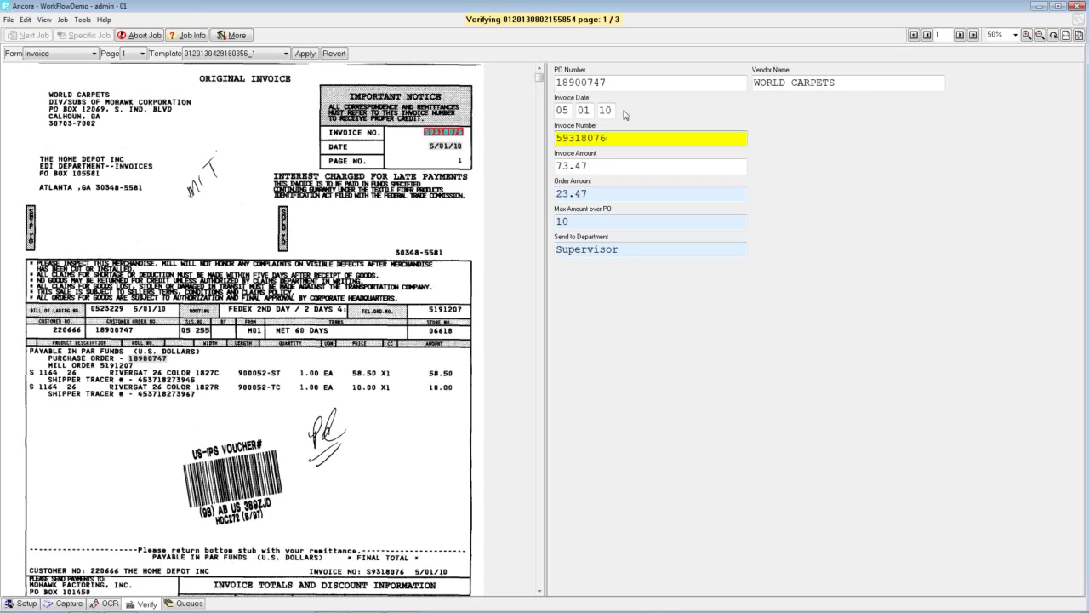
key("Tab")
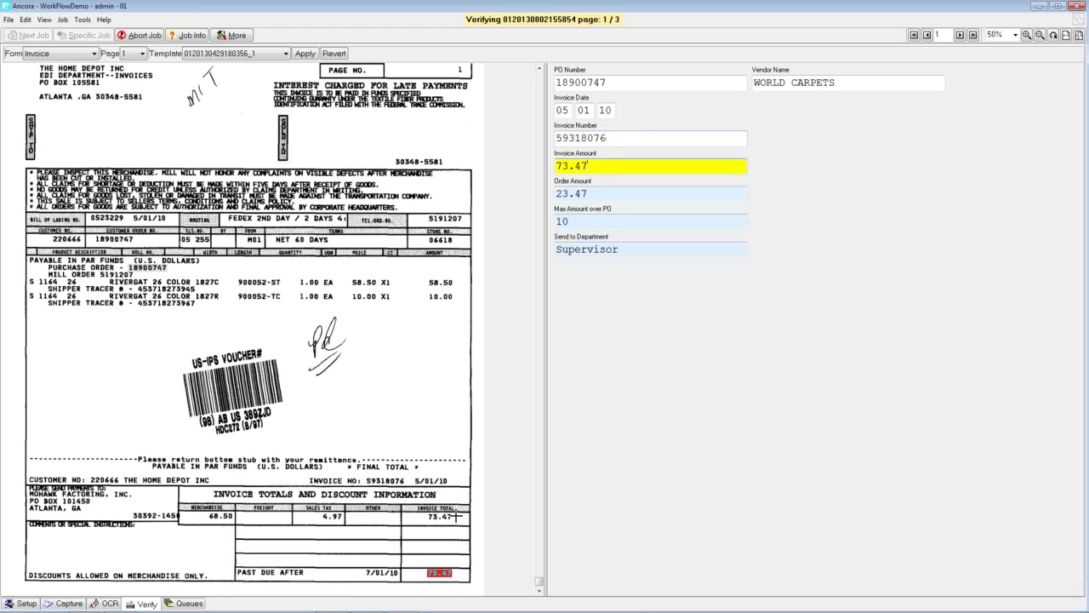
- Accept the World Carpets invoice's remaining fields and advance to the Backer Rod Mfg. invoice
mouse_move(156, 608)
key("Return")
key("Return")
key("Return")
key("Return")
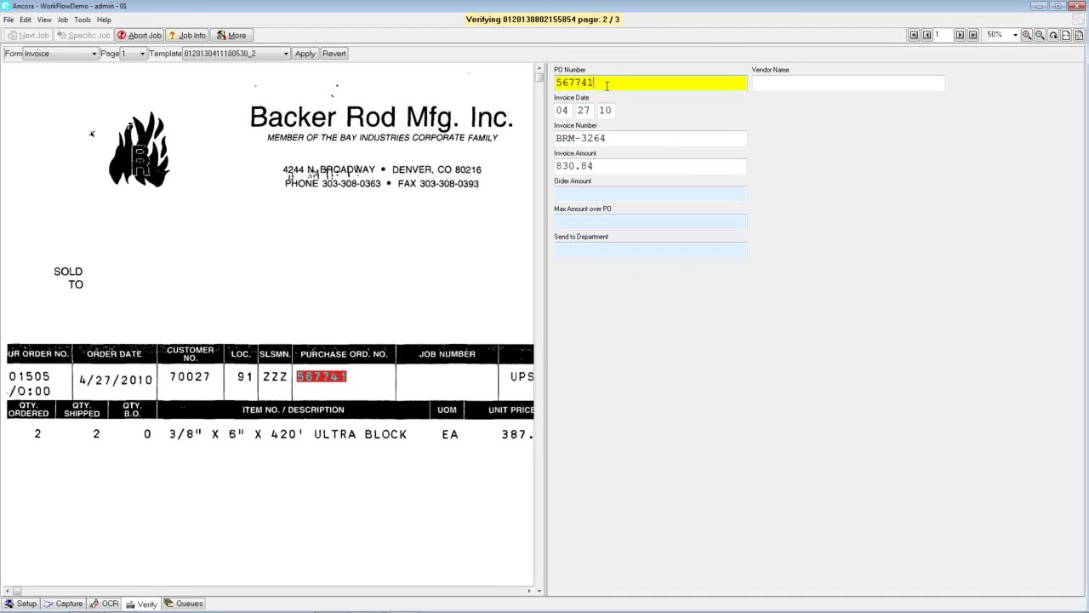
- Confirm the Backer Rod Mfg. invoice's PO number to look up its order data, accept its remaining fields, and advance to the third invoice
key("Return")
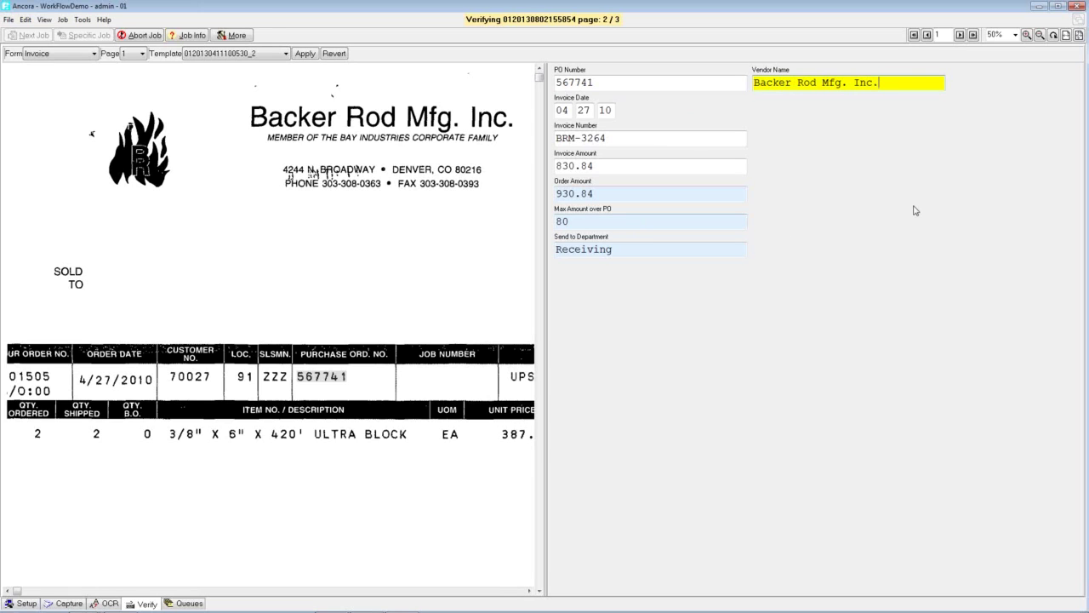
key("Tab")
key("Tab")
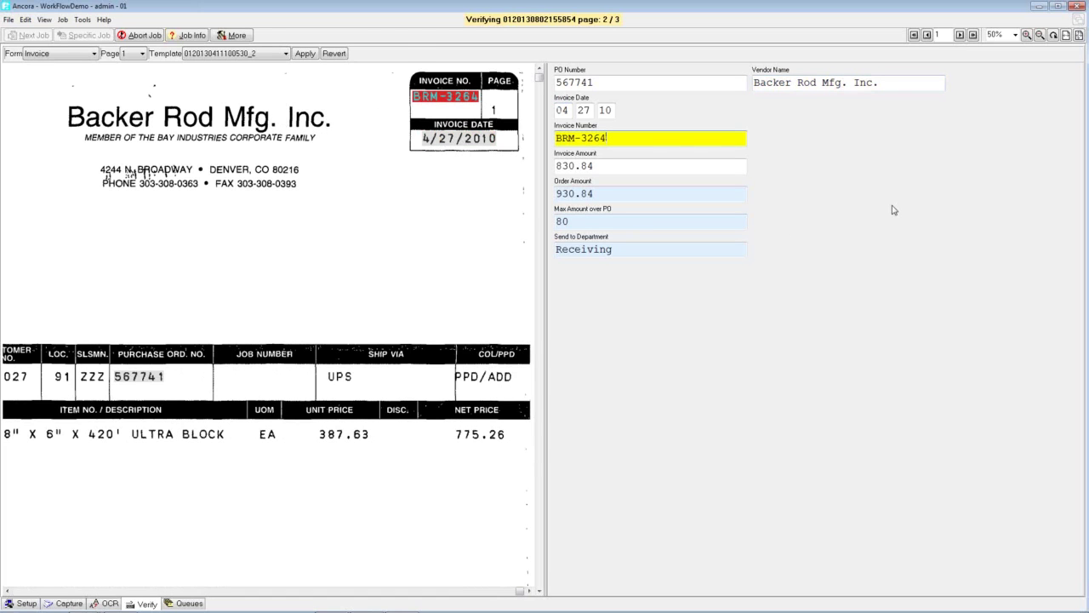
key("Tab")
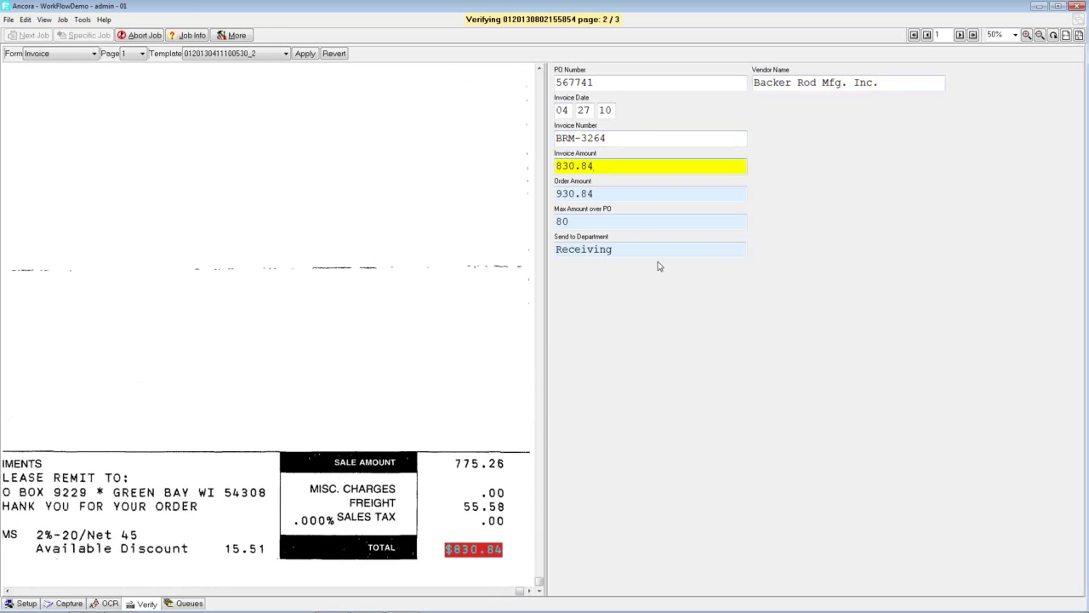
key("Return")
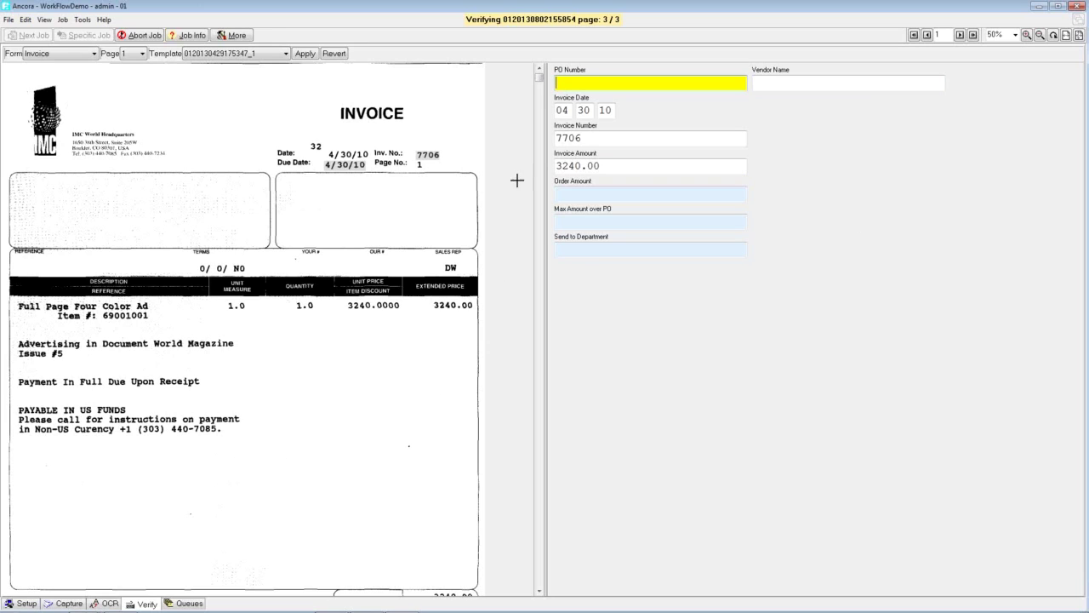
- Leave the third invoice's PO Number empty and capture the vendor name "IMC World Headquarters" from the invoice image
left_click_drag(538, 83, 515, 70)
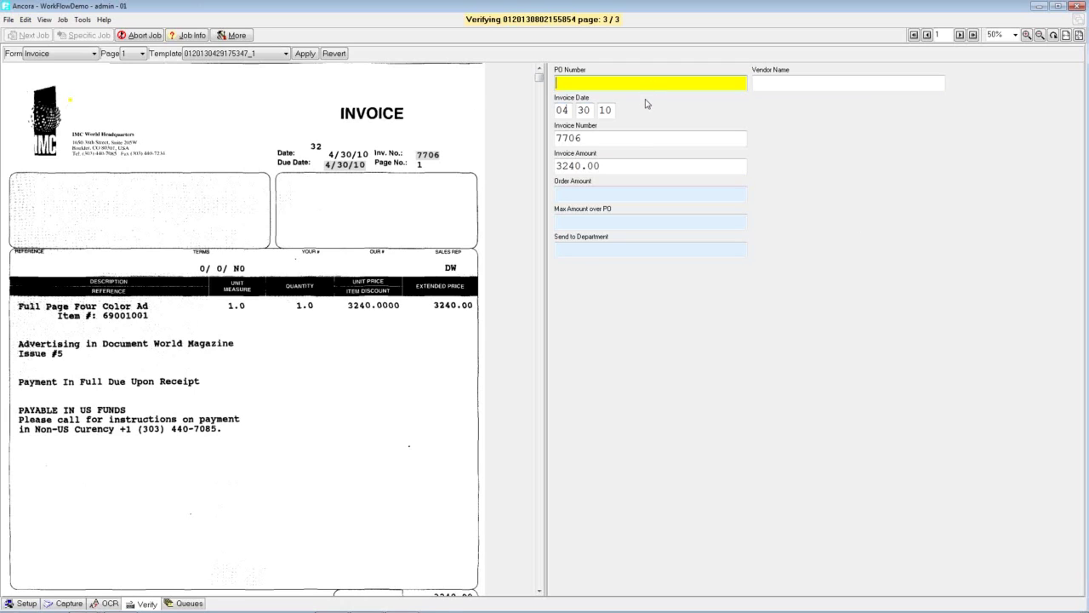
key("Tab")
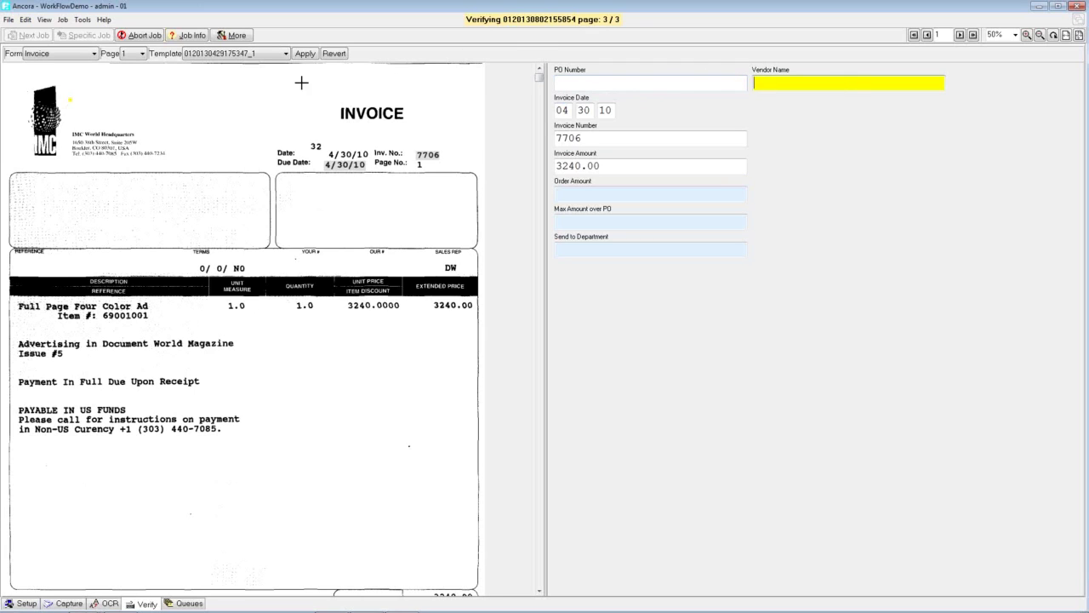
left_click(100, 132)
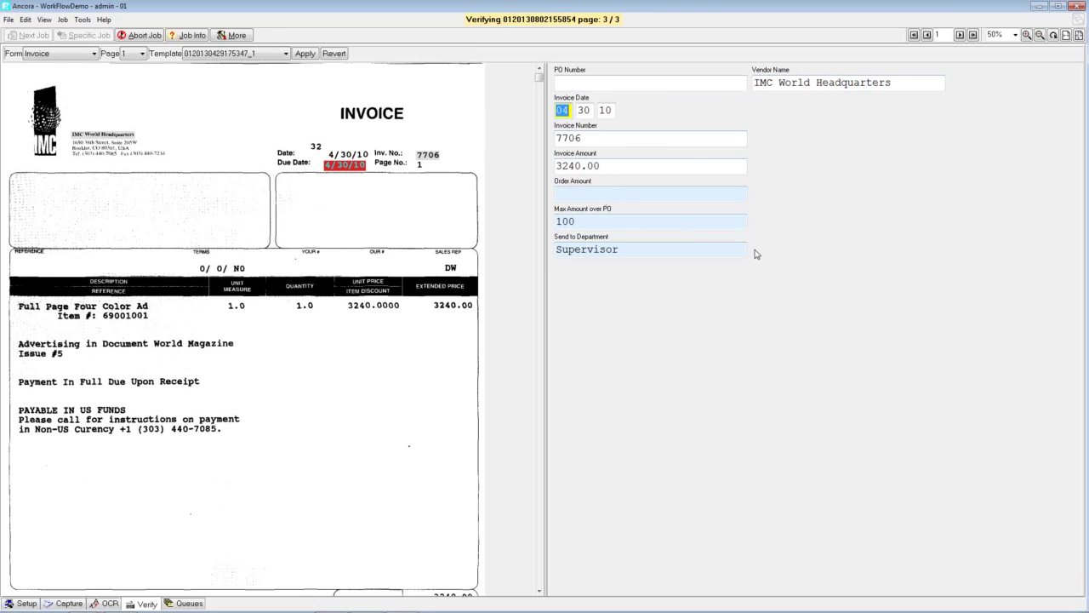
- Accept the IMC invoice's date, number and amount, and save the changes to complete the verification job
key("Return")
key("Return")
key("Return")
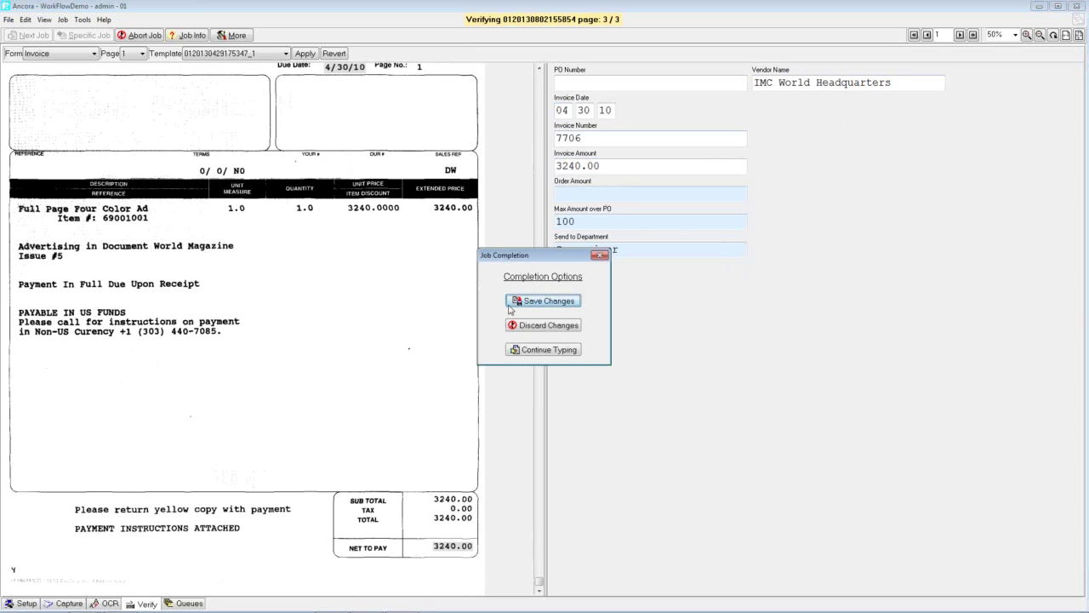
left_click(552, 303)
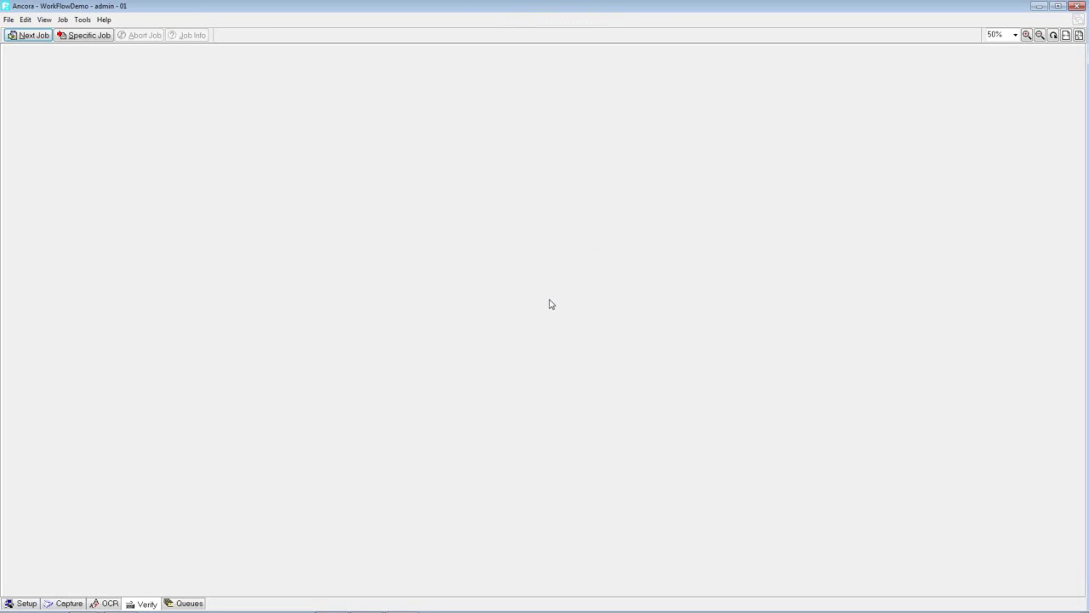
- Log off and log in to WorkFlowDemo as WFA with the account password, and list all workflow records
left_click(9, 20)
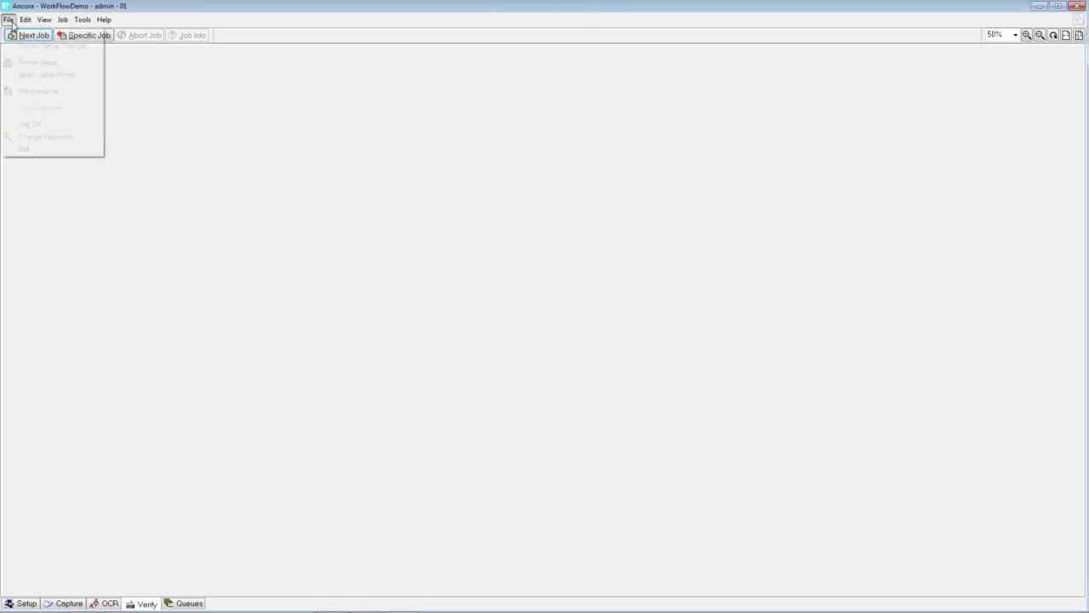
left_click(38, 126)
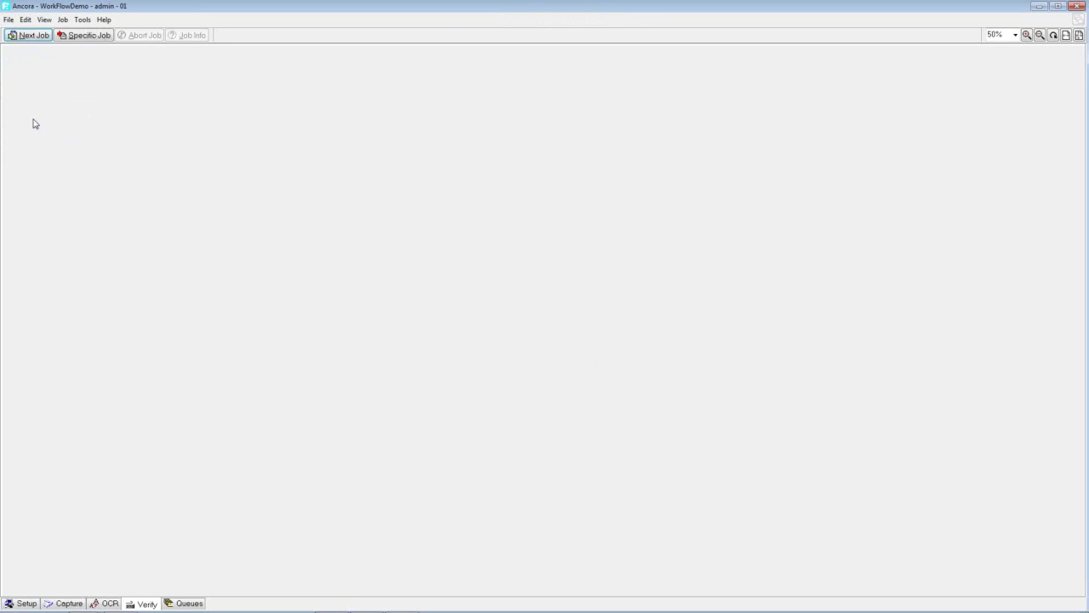
type("WF")
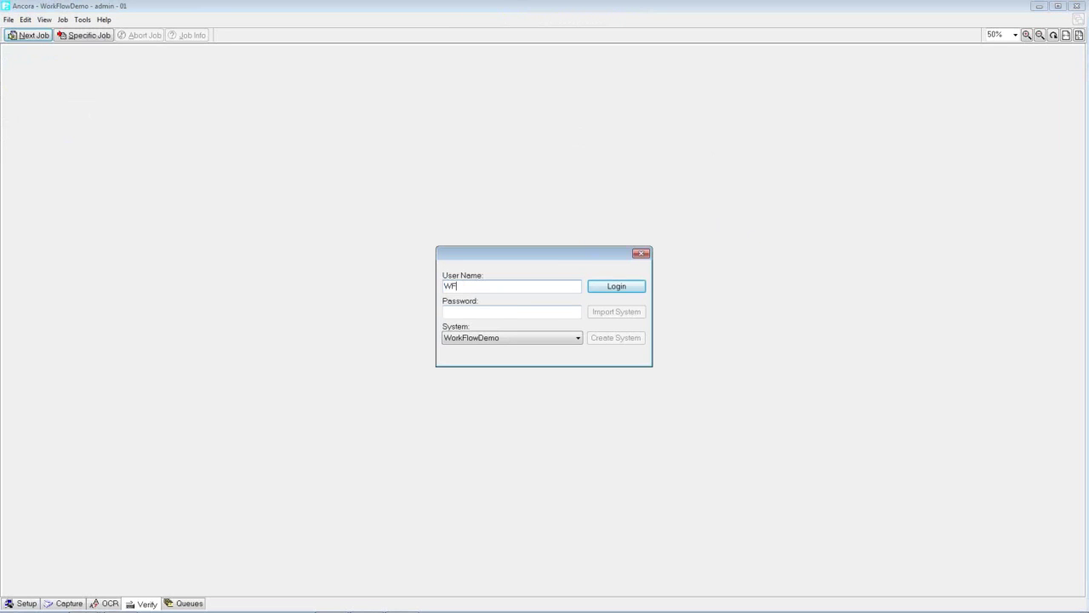
type("•")
key("Return")
left_click(28, 35)
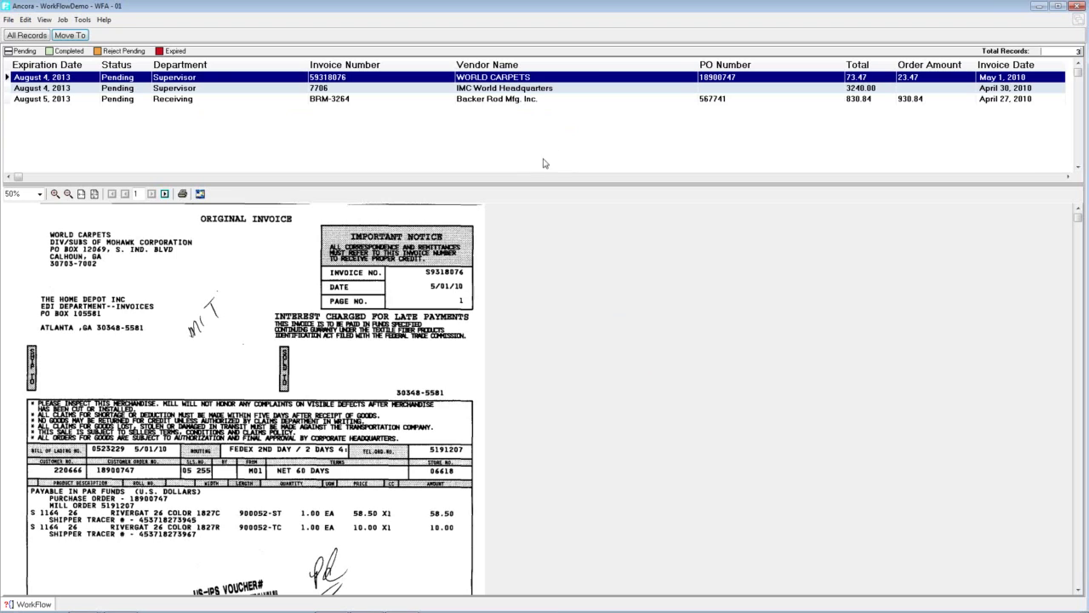
- Log off and log in to WorkFlowDemo as the supervisor account WFS with its password
left_click(8, 21)
left_click(30, 127)
type("WFA")
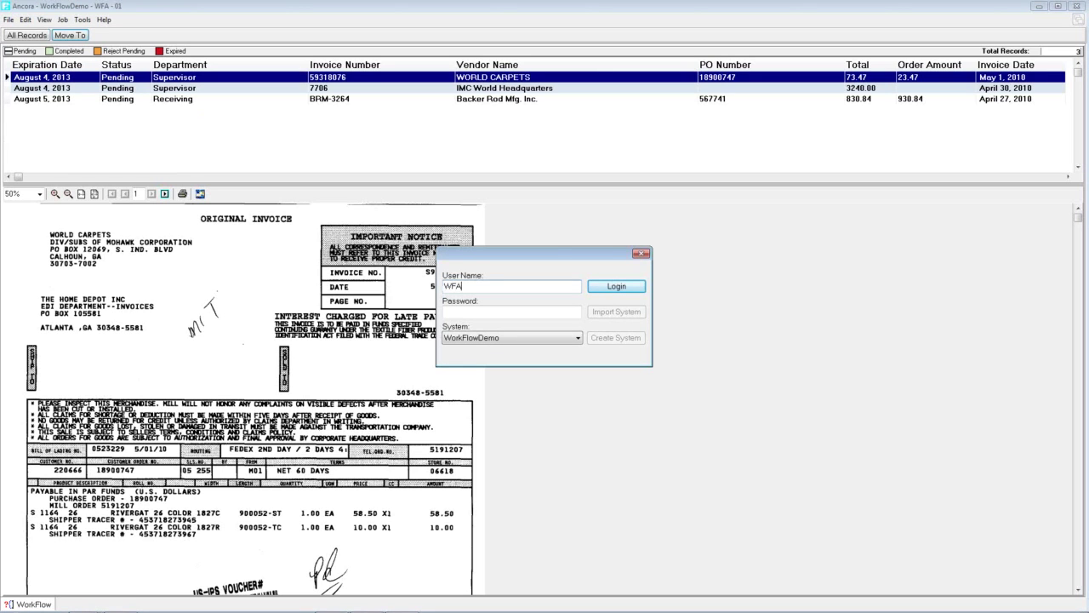
key("Tab")
type("w")
key("Return")
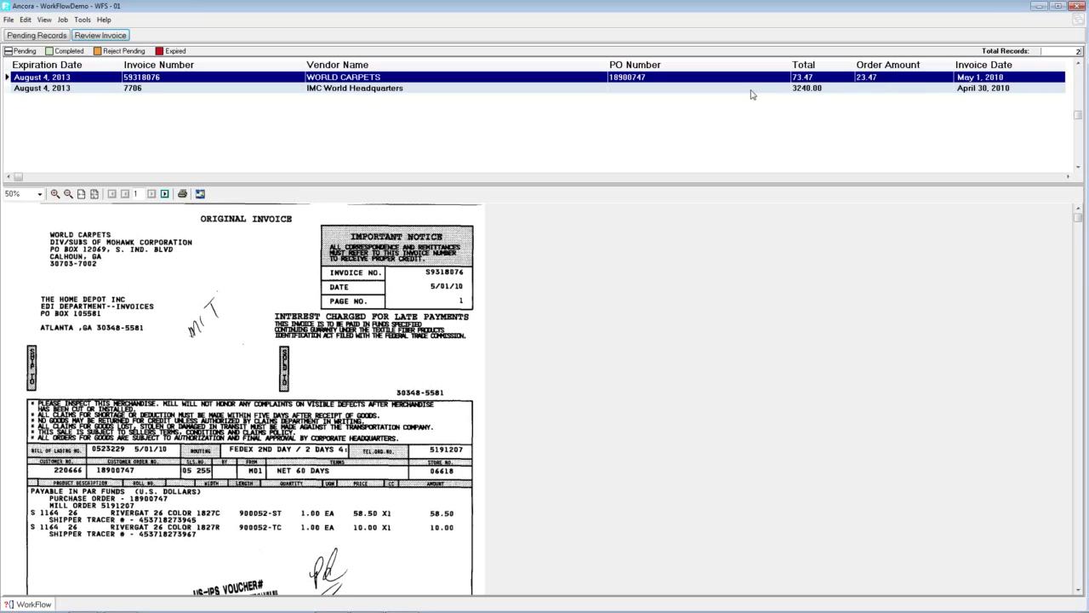
- Open the World Carpets invoice, add the comment "Price increase was accepted", and send it to Receiving despite the amount above the order
left_click(824, 88)
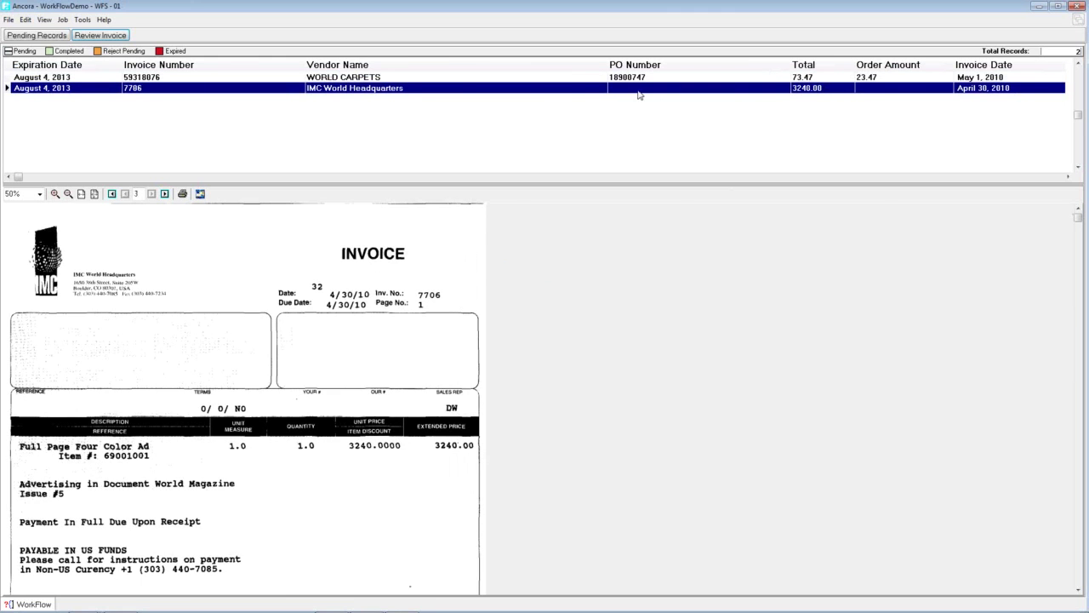
left_click(459, 80)
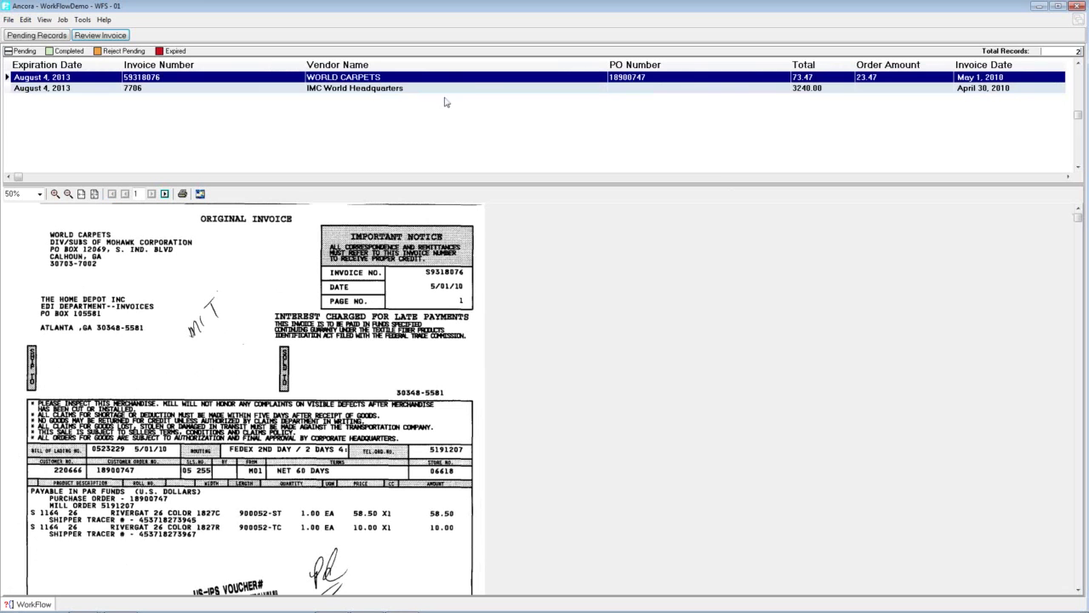
double_click(243, 78)
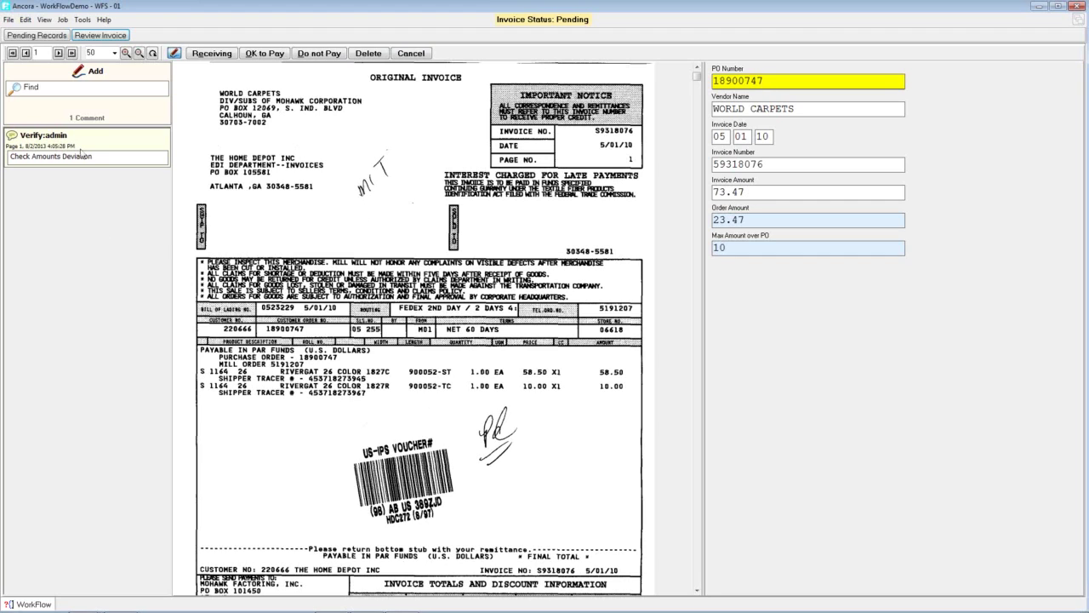
left_click(91, 75)
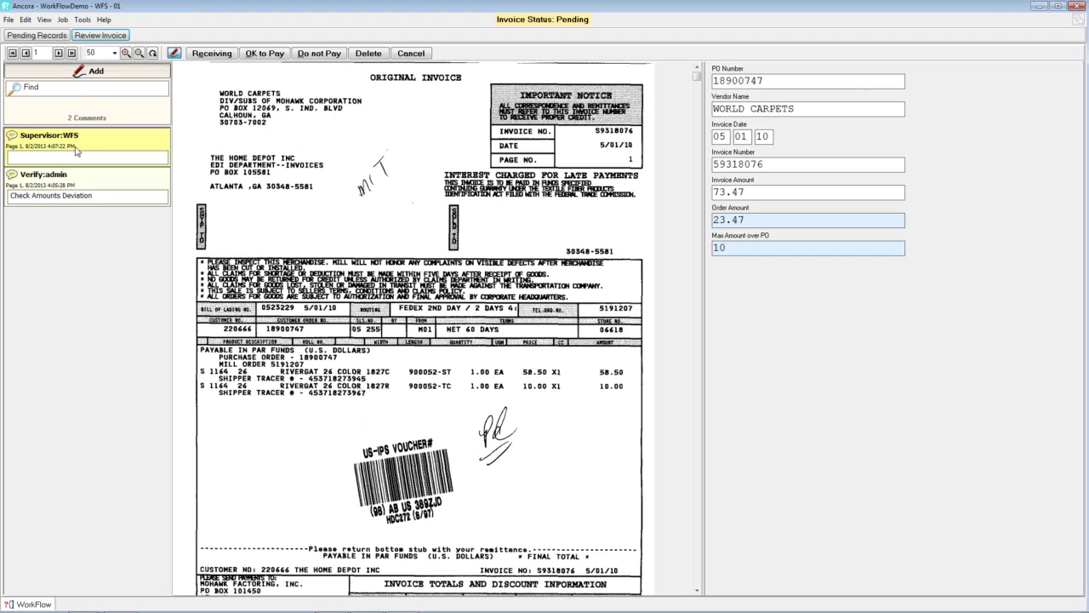
type("Price increase was accepted")
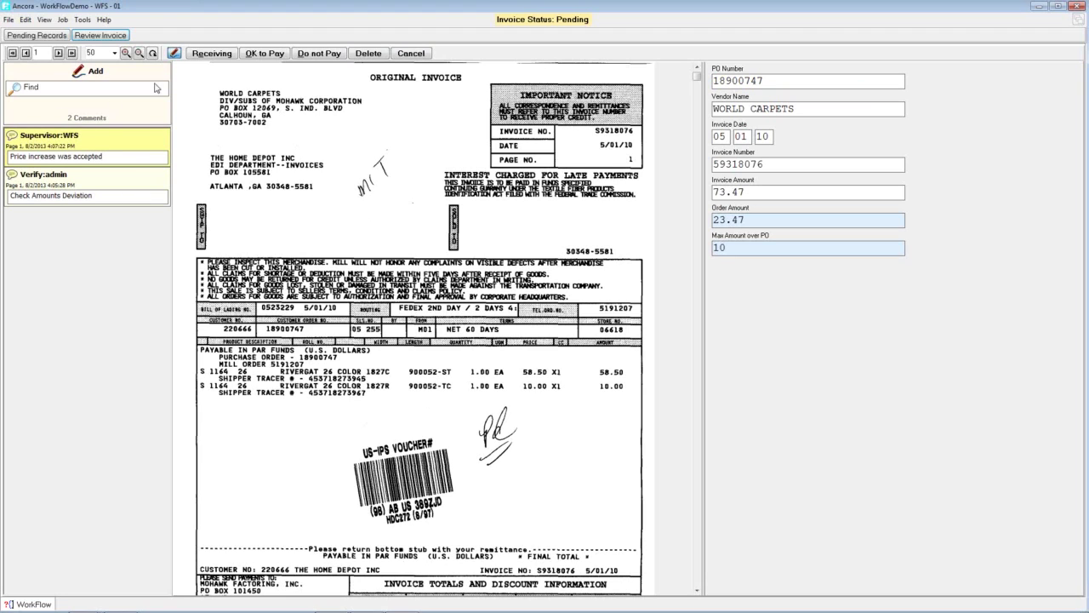
left_click(213, 55)
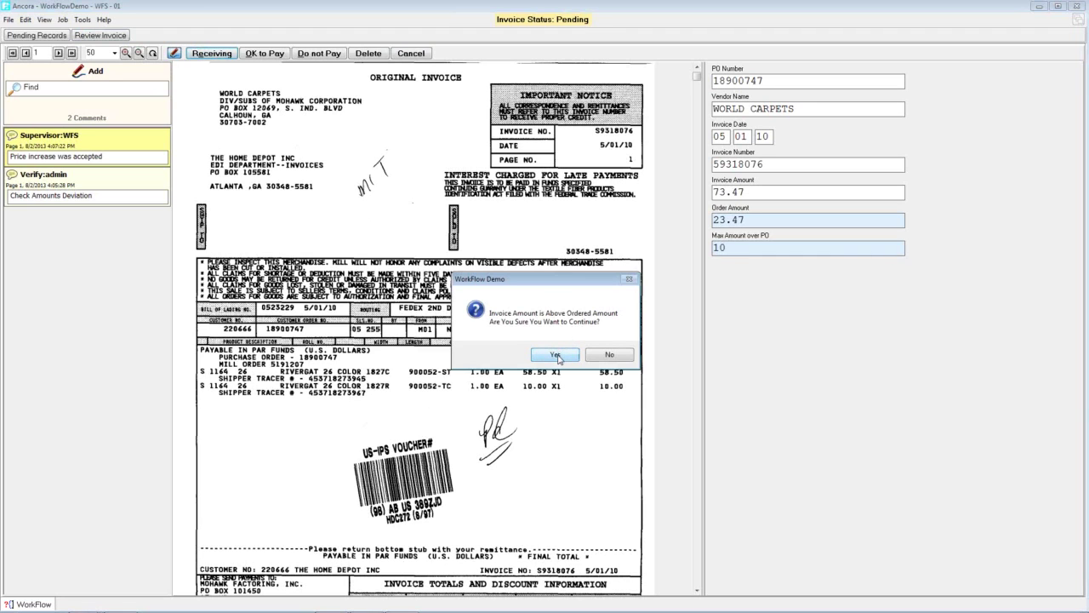
left_click(555, 355)
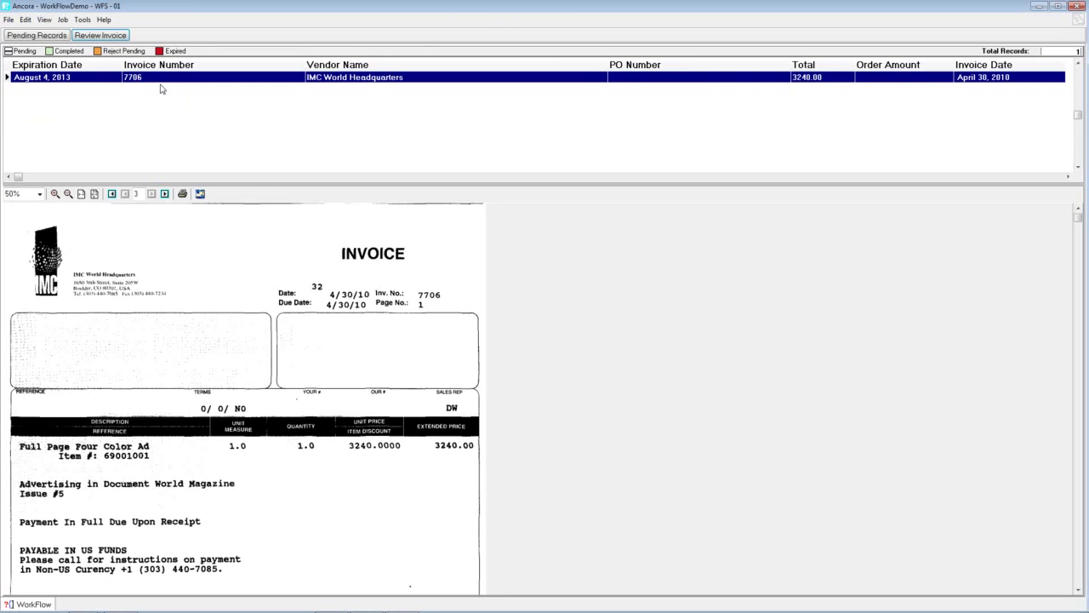
- Open the IMC World Headquarters invoice, check its comment, and mark it Do not Pay
double_click(168, 81)
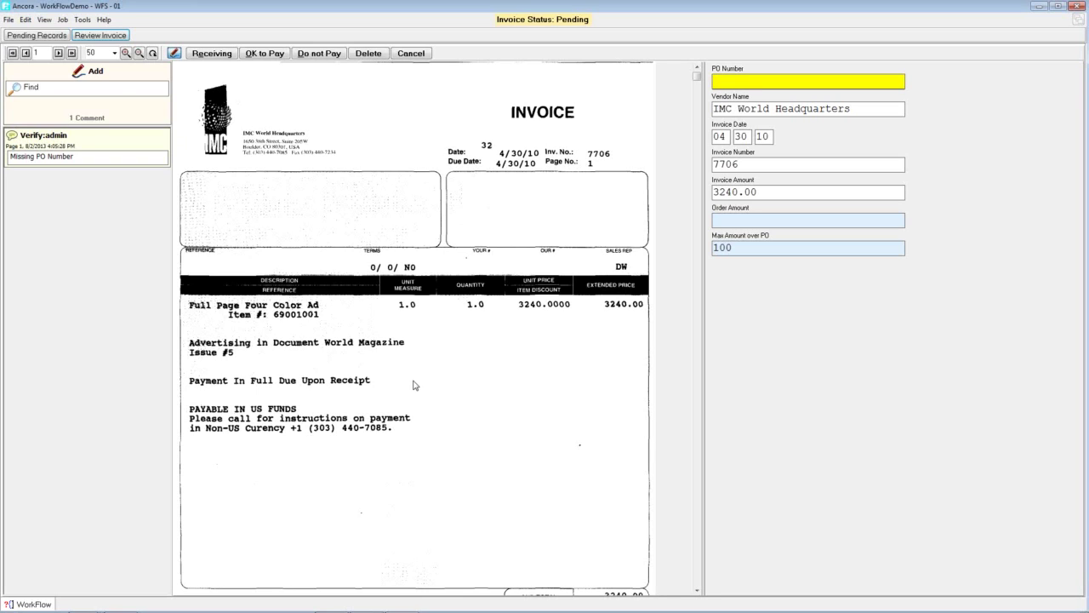
left_click(319, 54)
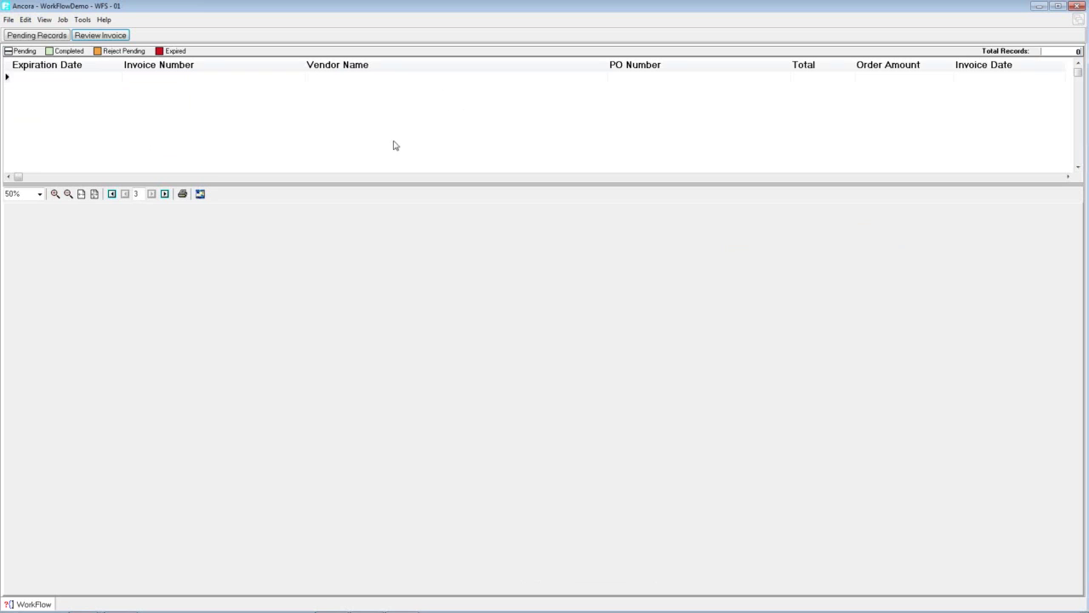
- Log off and log in to WorkFlowDemo as the receiving account WFR with its password
left_click(10, 23)
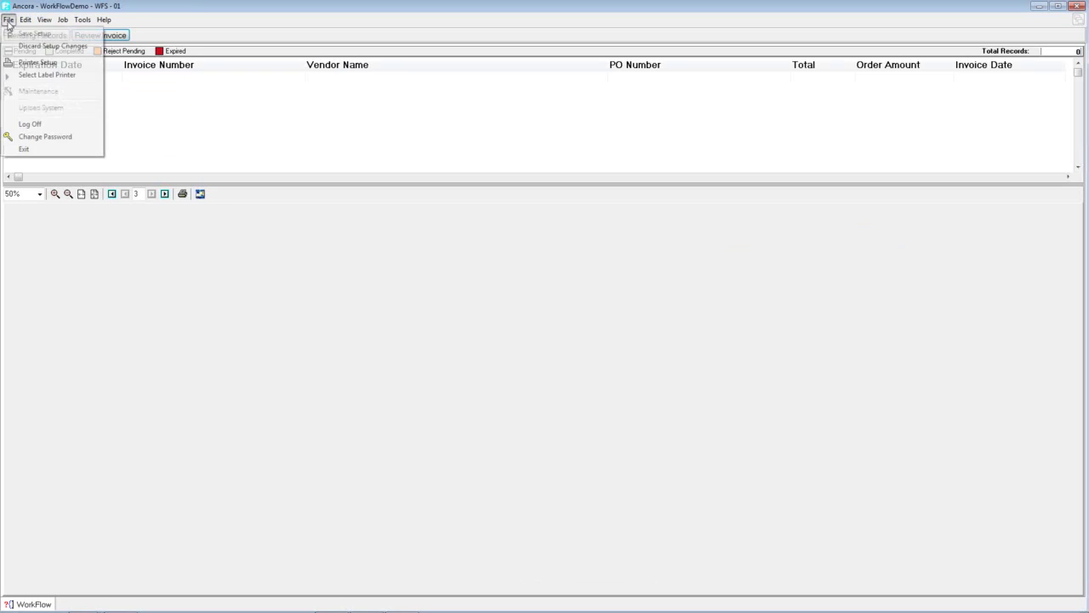
left_click(27, 130)
type("WFR")
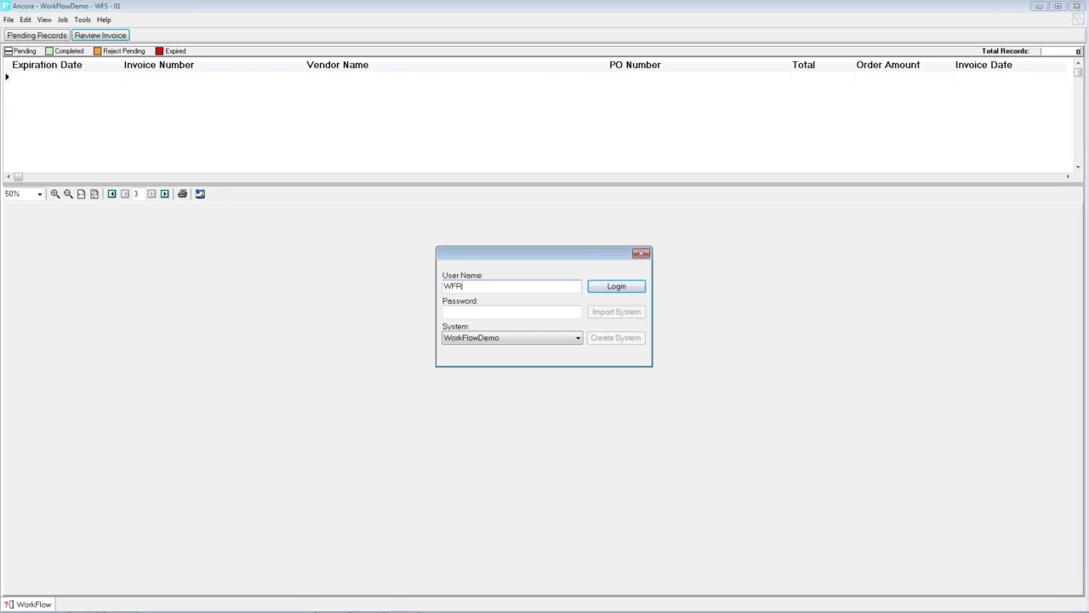
left_click(512, 311)
type("w")
key("Return")
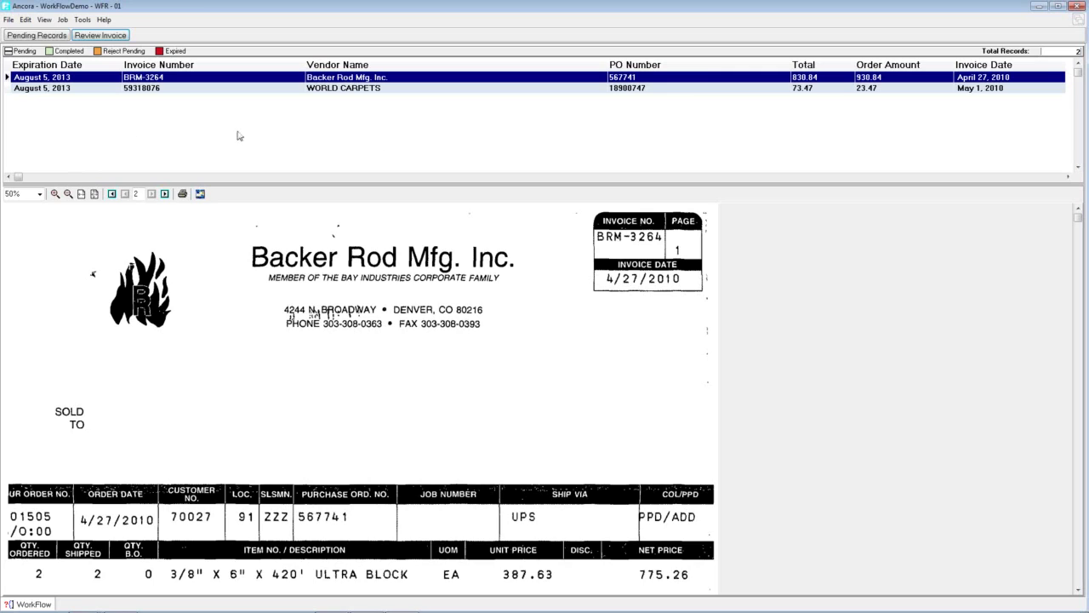
- Open the Backer Rod Mfg. invoice, add the comment "ONly rec'd 1 unit", and route it to the Supervisor
left_click(259, 88)
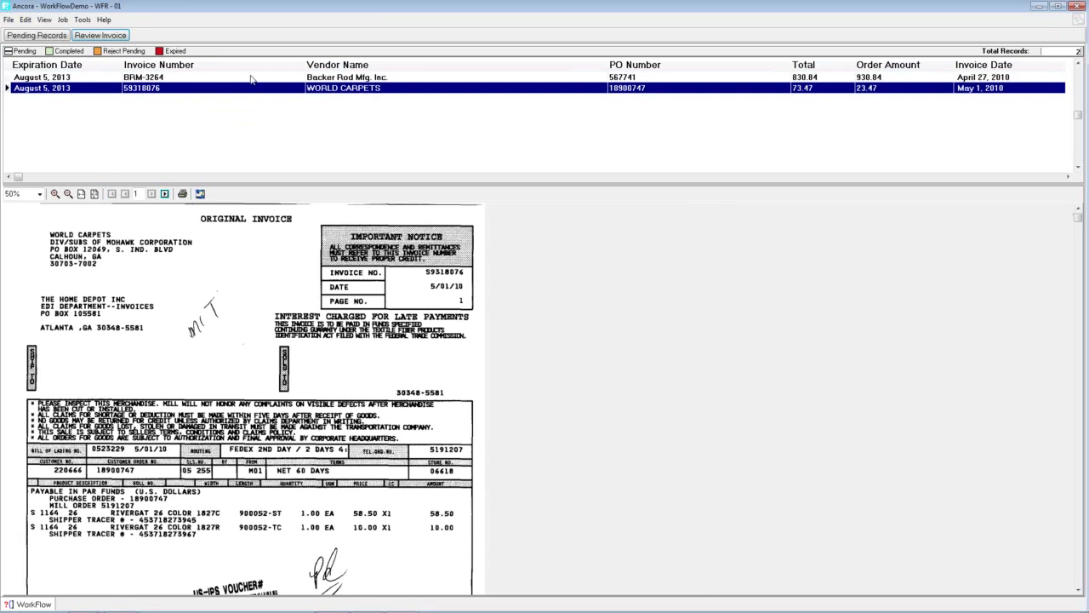
left_click(252, 77)
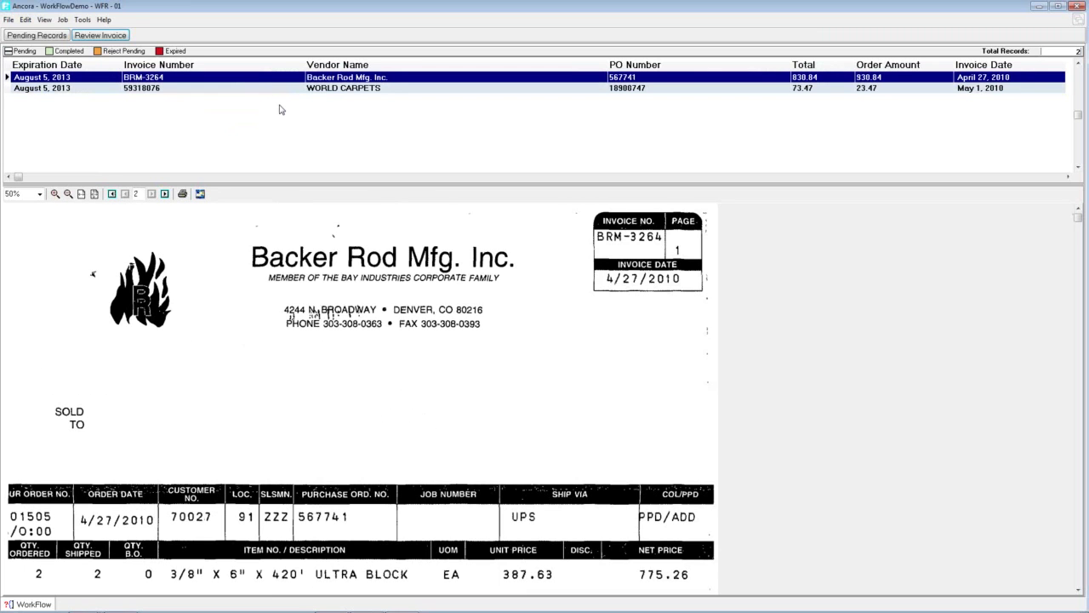
double_click(205, 77)
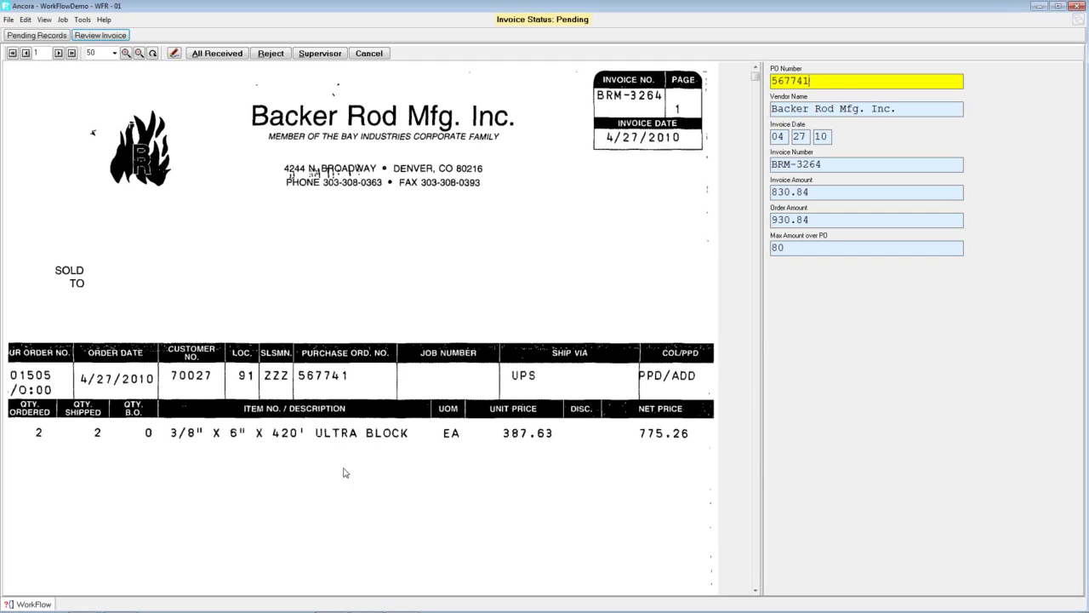
left_click(174, 54)
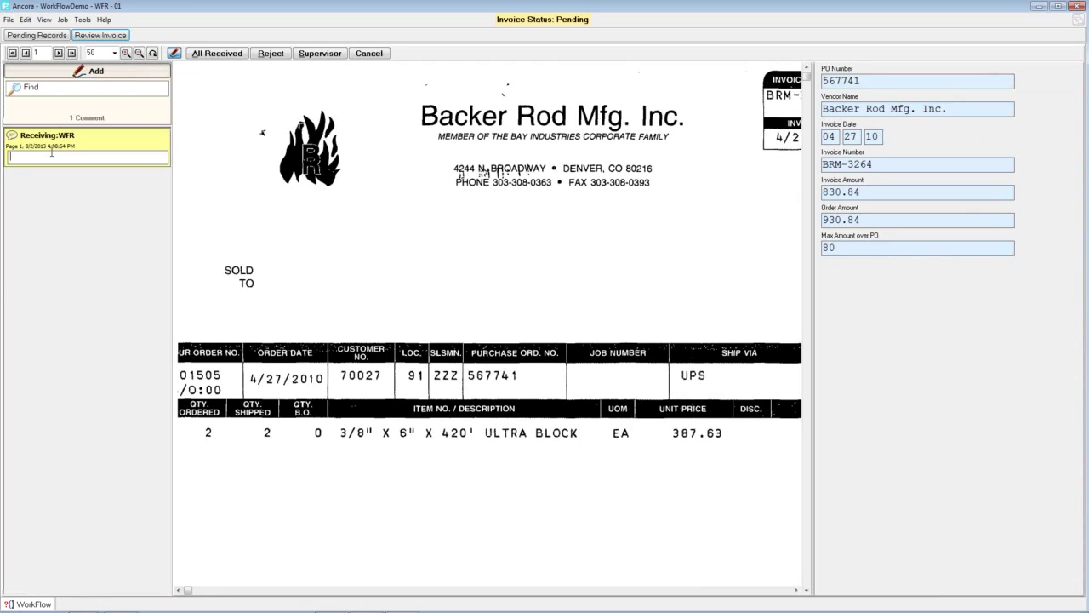
type("rec'd 1 unit")
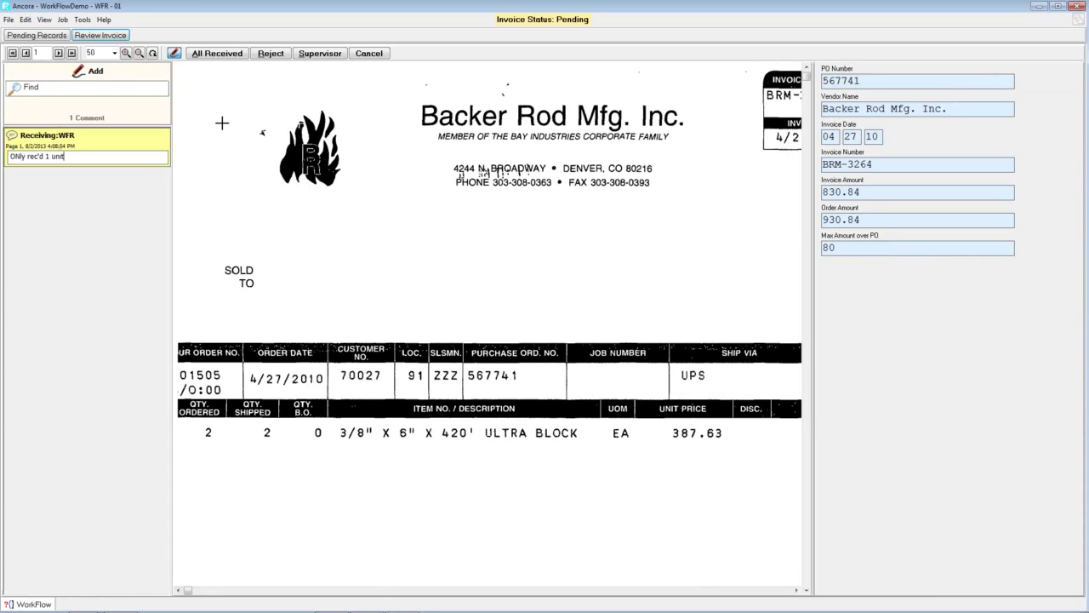
left_click(321, 54)
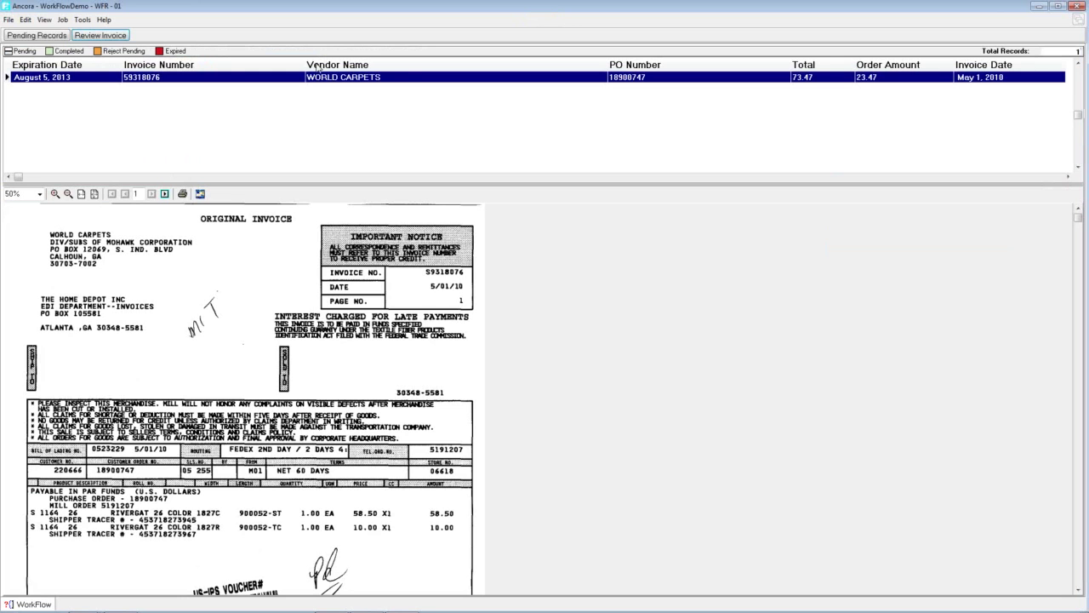
- Open the World Carpets invoice in Receiving and mark it All Received
double_click(285, 77)
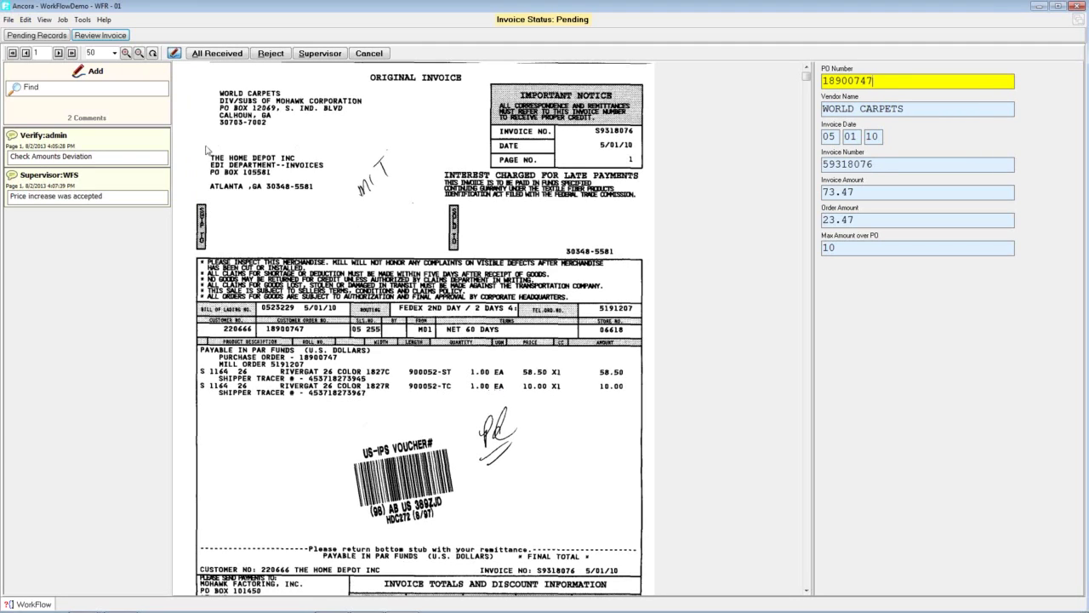
left_click(216, 55)
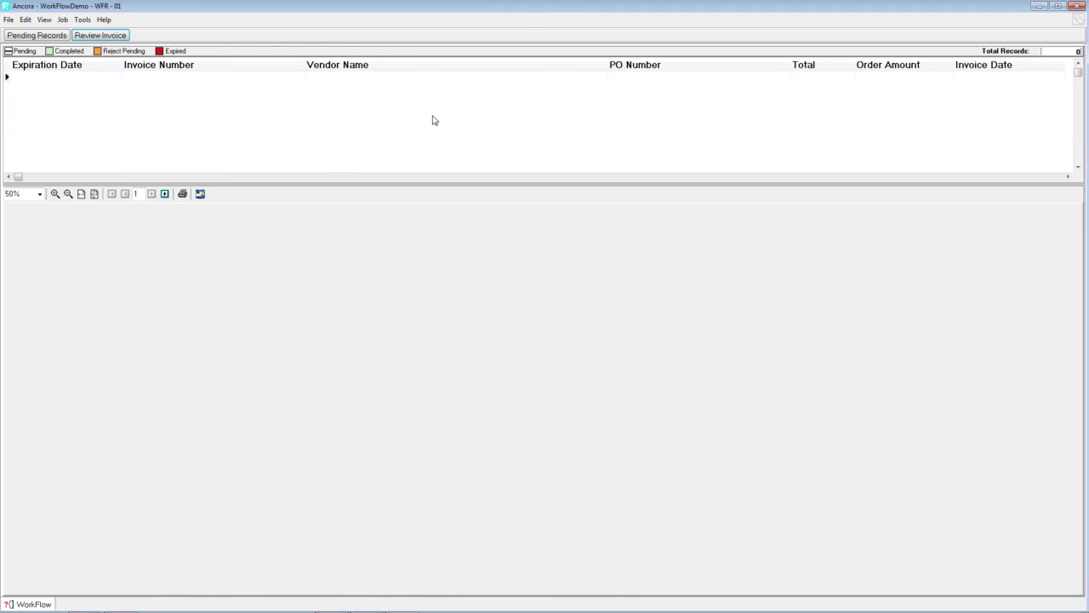
- Log off and log in to WorkFlowDemo as the supervisor account WFS with its password
left_click(8, 19)
left_click(27, 129)
type("WFS")
key("Tab")
type("1")
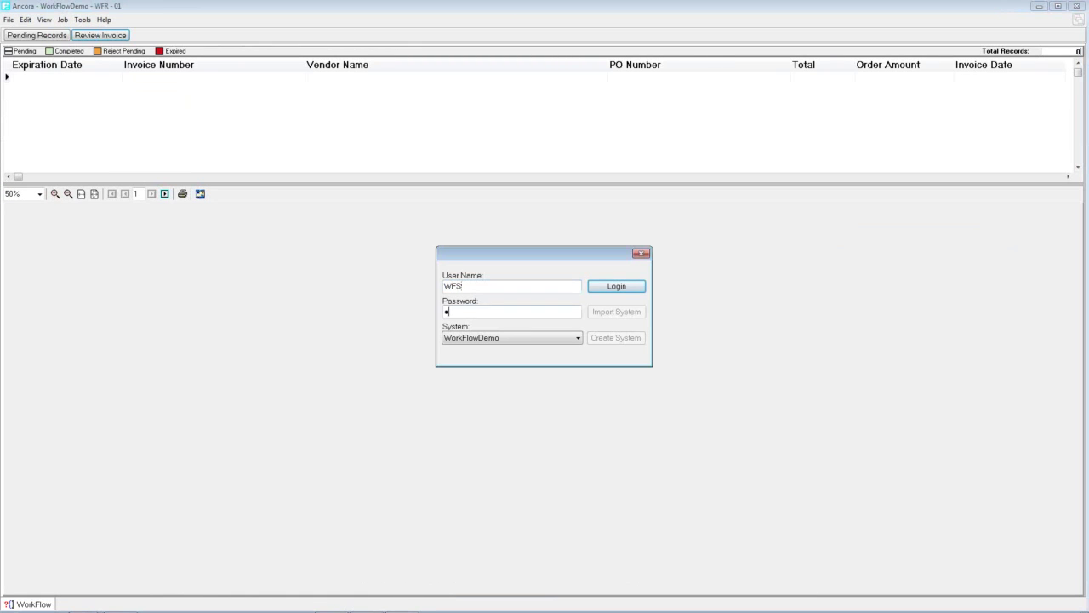
key("Return")
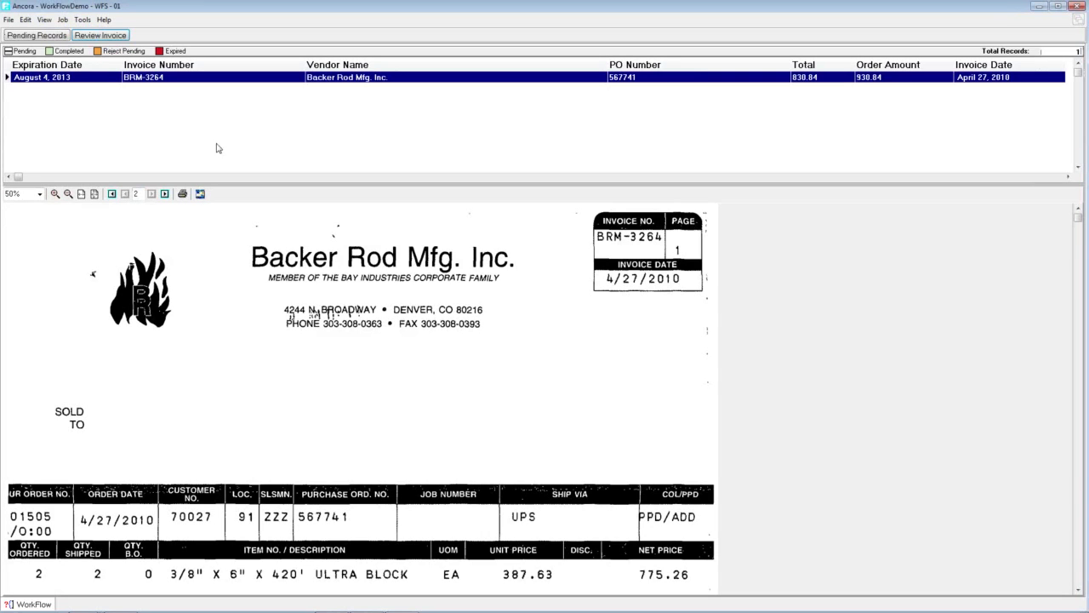
- Open the Backer Rod Mfg. invoice, add the comment "Rec'd on prior shipment - OK to Pay", and mark it OK to Pay
double_click(214, 78)
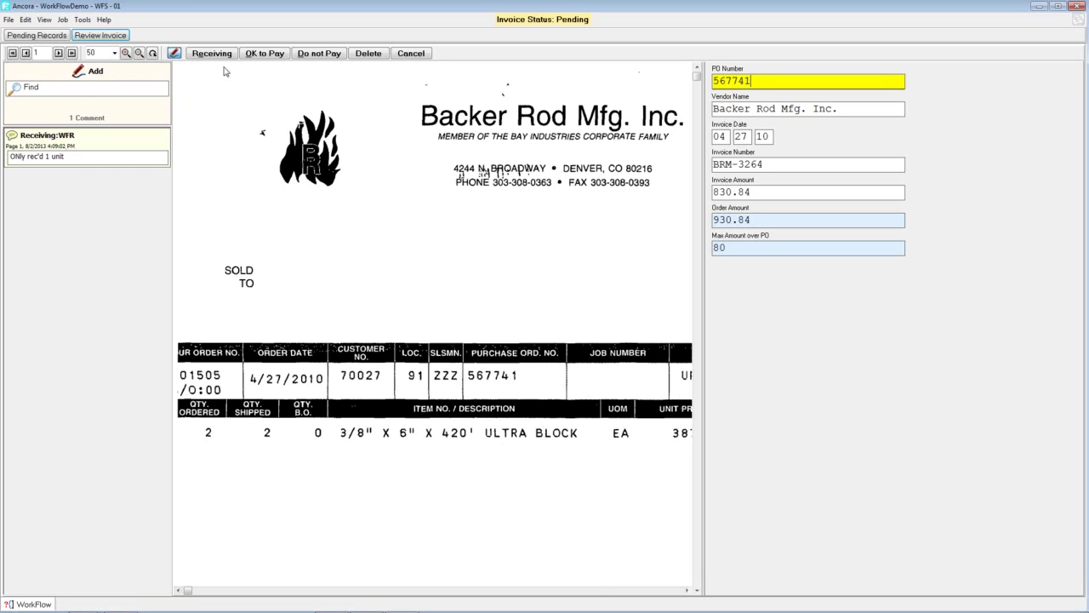
left_click(97, 73)
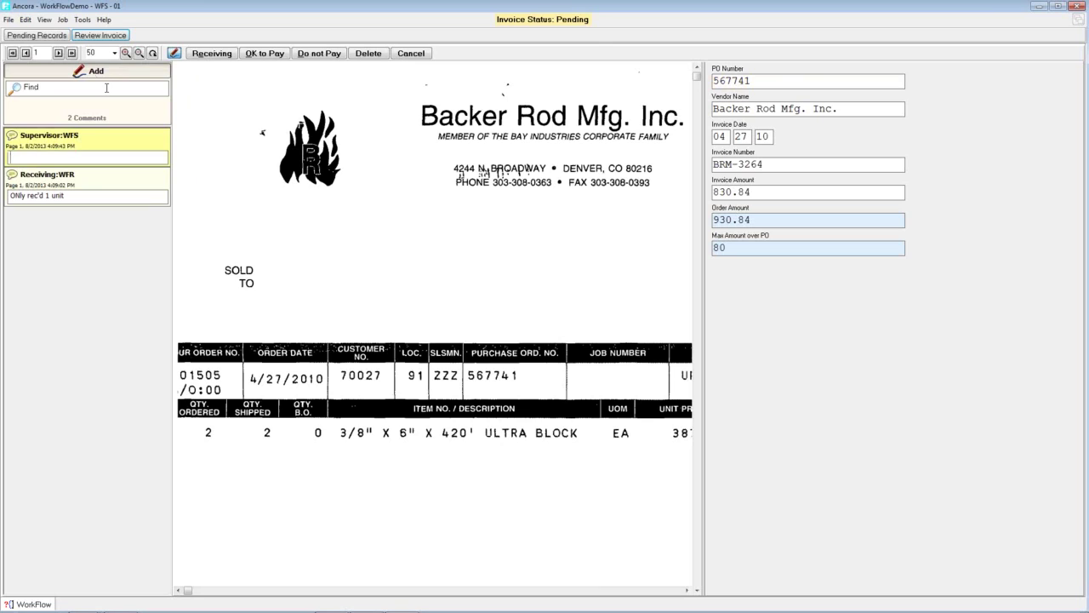
type("Rec'd on prior shipment -")
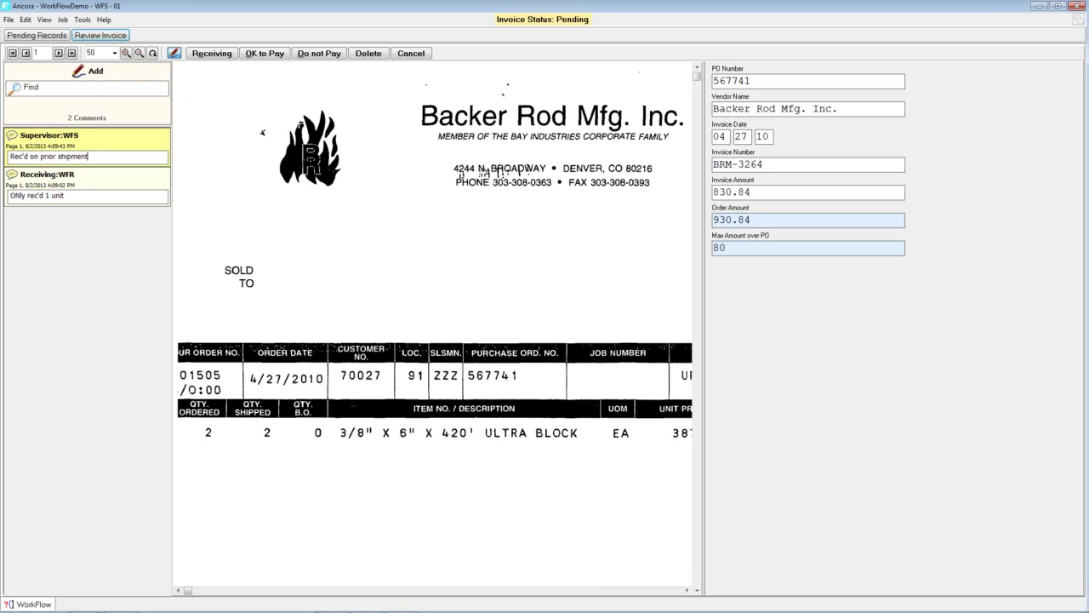
key("BackSpace")
key("BackSpace")
type("OK to Pay")
left_click(276, 54)
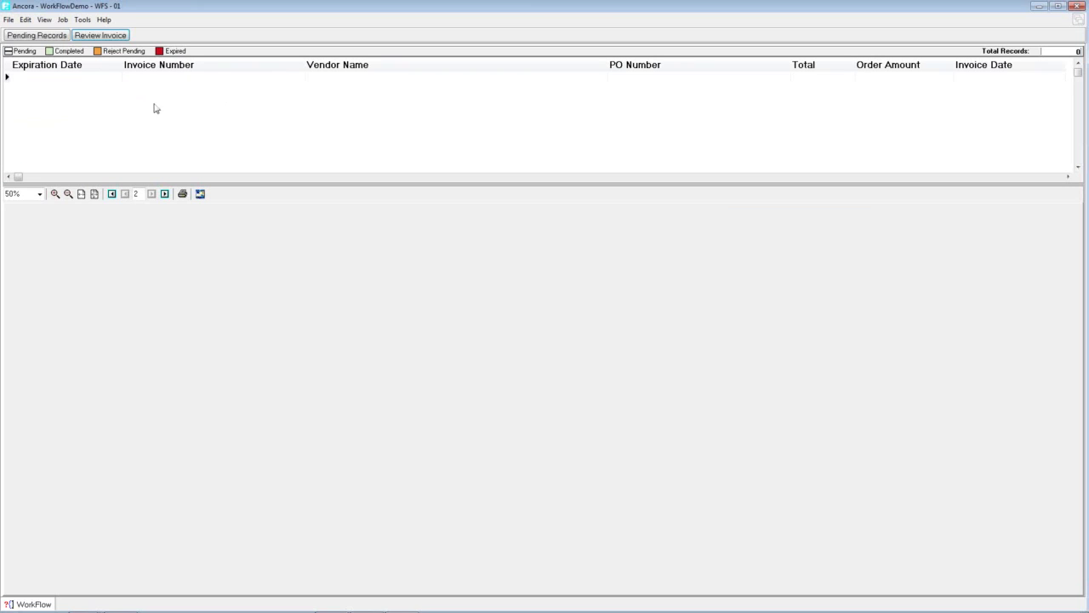
- Log off and log in to WorkFlowDemo as the account WFP with its password
left_click(9, 21)
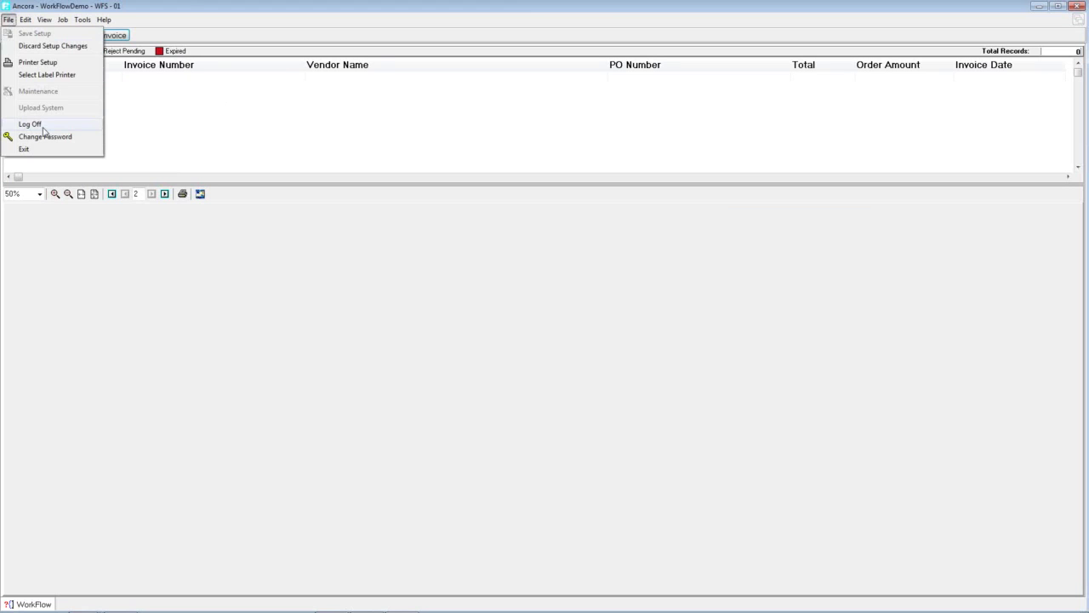
left_click(41, 125)
type("WFP")
key("Tab")
type("w")
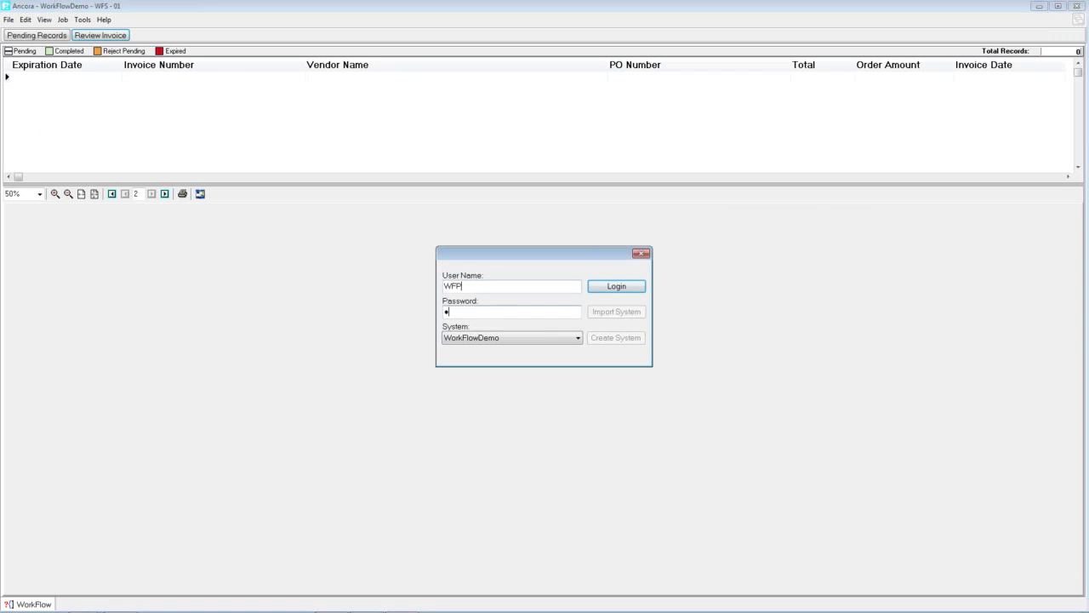
key("Return")
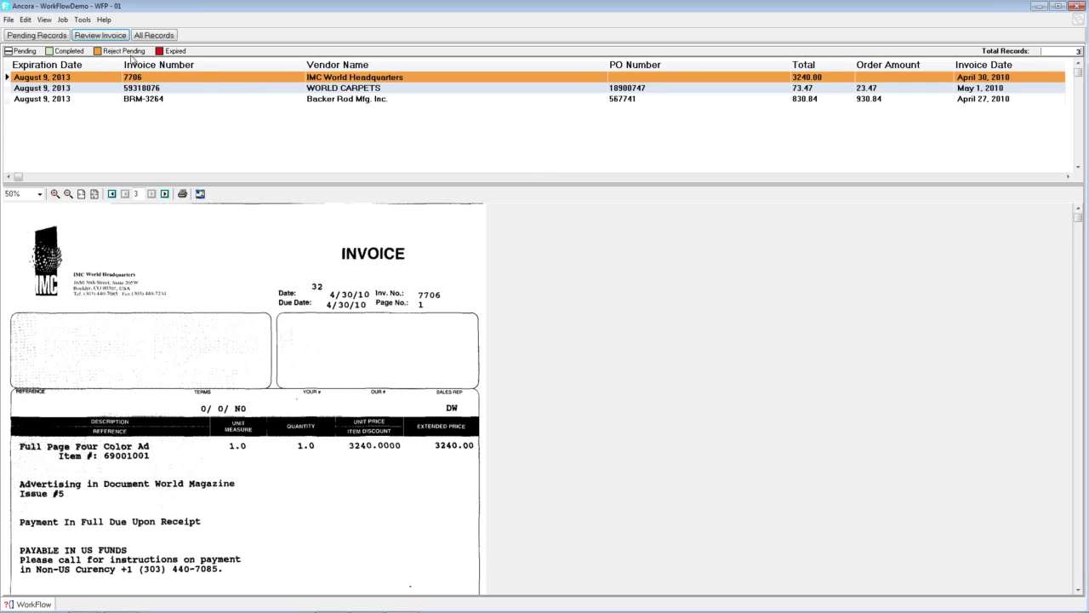
- Open the IMC World Headquarters invoice and reject it
double_click(201, 79)
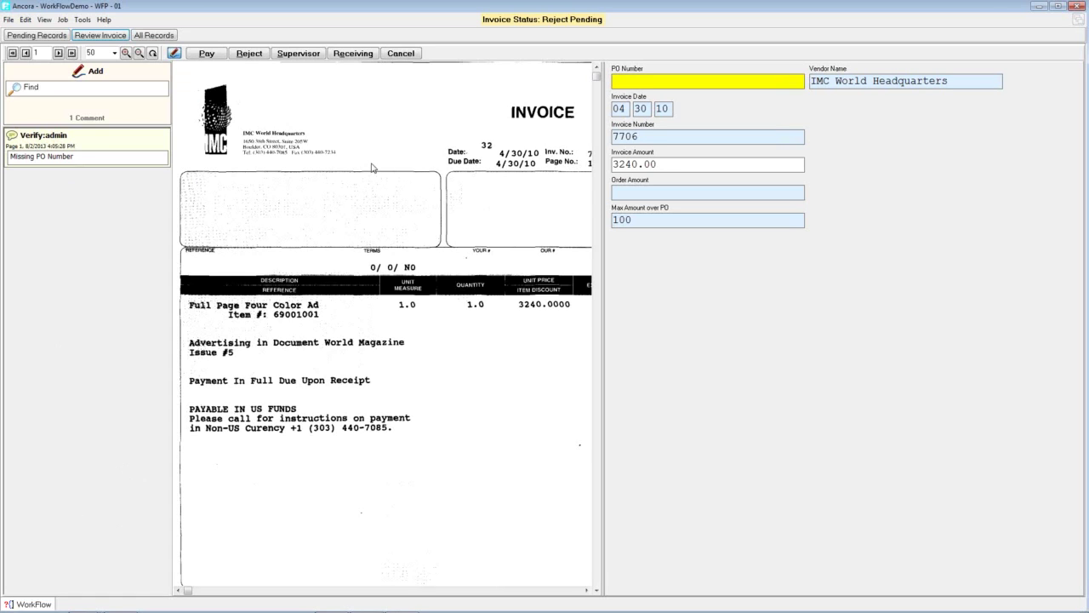
left_click(248, 54)
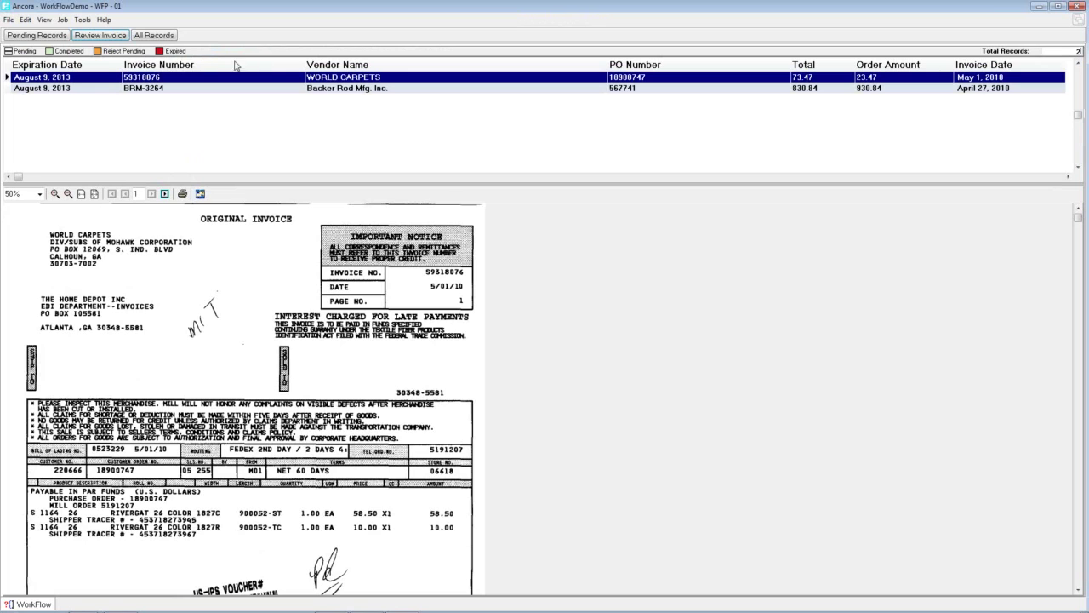
- Open the World Carpets invoice, review its verification and supervisor comments, and approve it for payment above the ordered amount
double_click(171, 77)
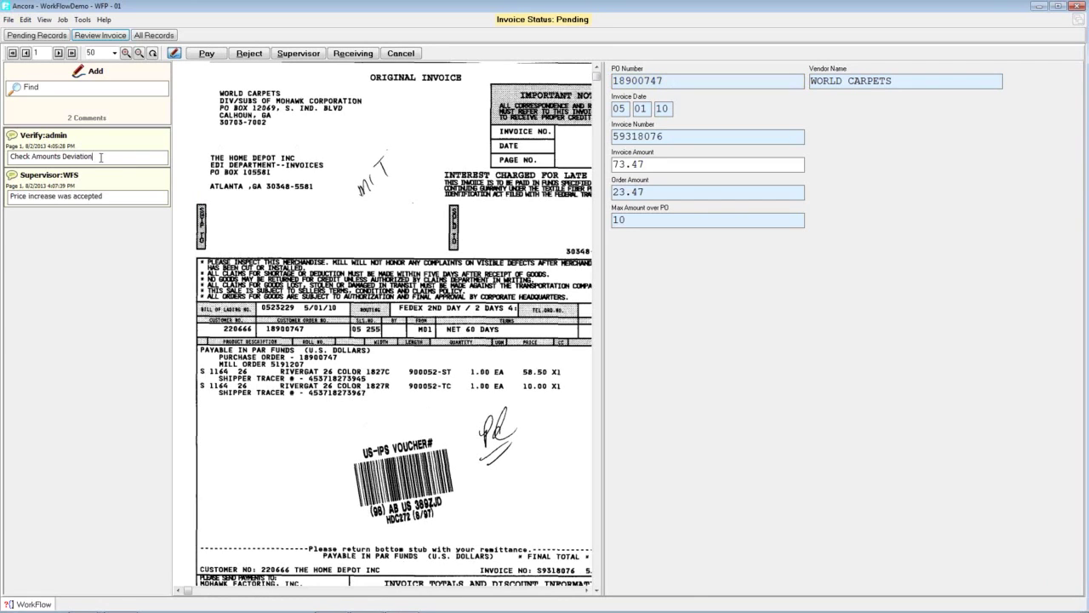
left_click_drag(101, 157, 2, 162)
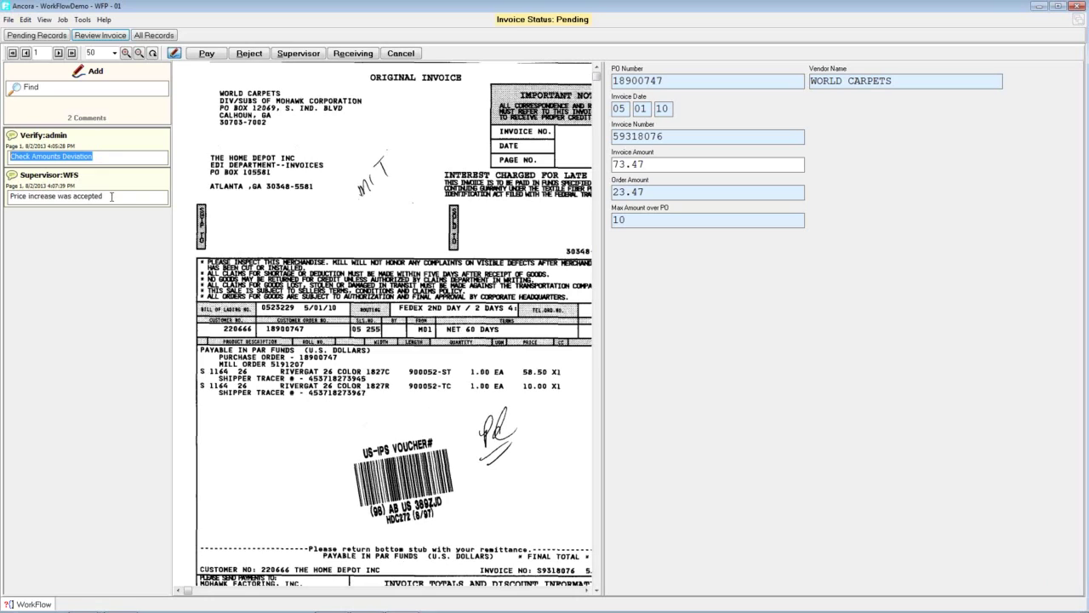
left_click(112, 196)
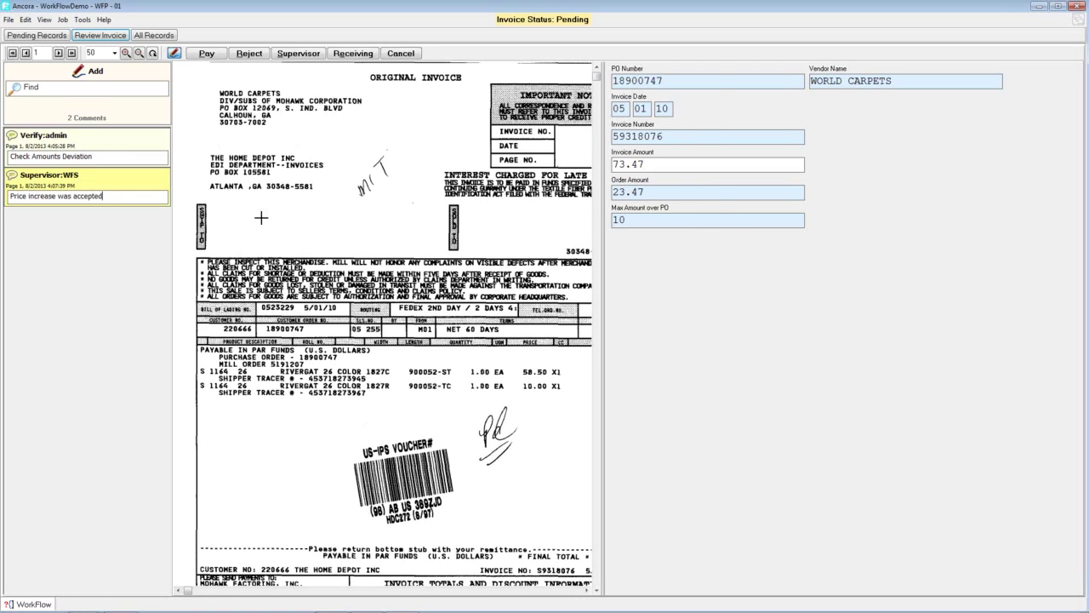
left_click(207, 54)
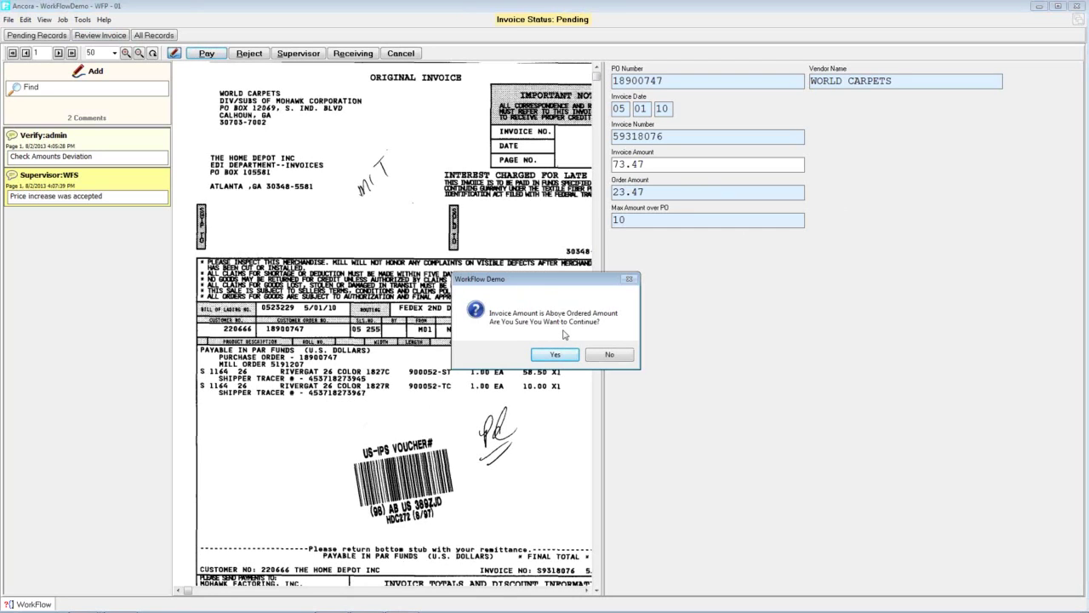
left_click(557, 357)
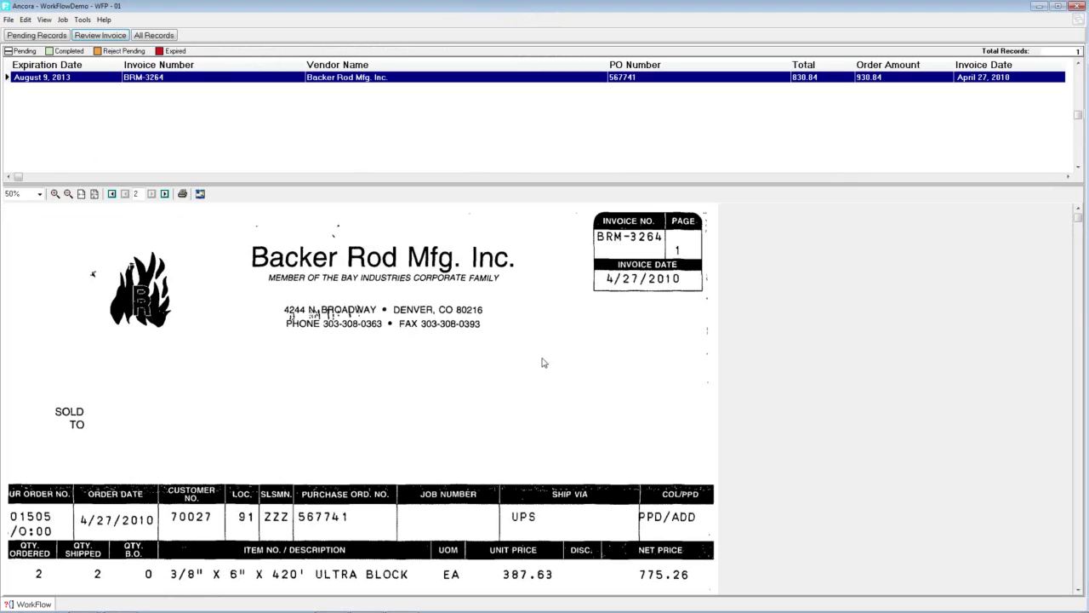
- Open the Backer Rod Mfg. invoice and approve it for payment
double_click(170, 77)
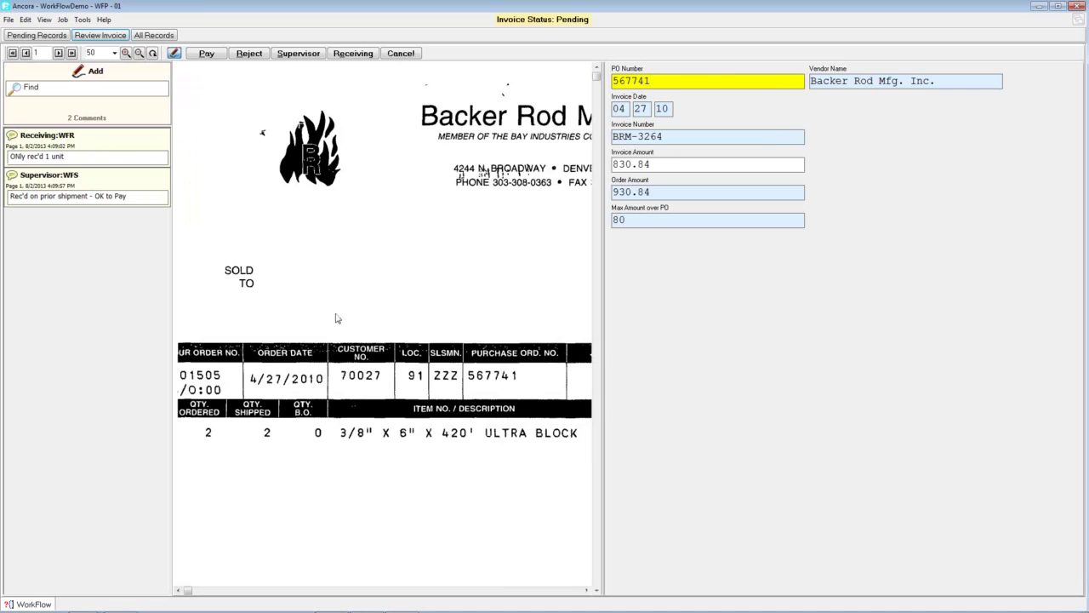
left_click(207, 53)
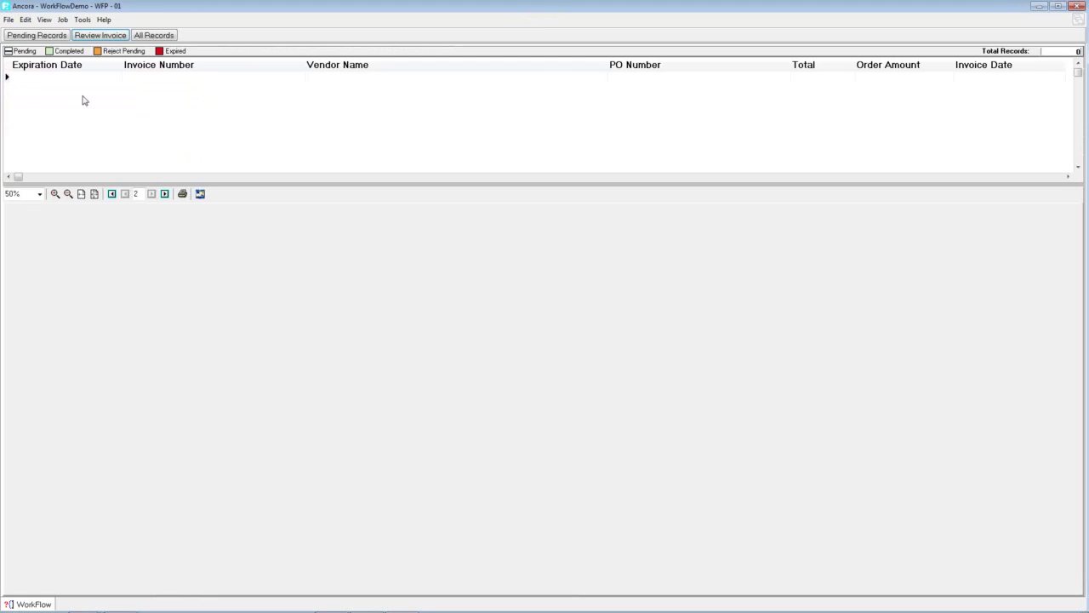
- Log off and log in to WorkFlowDemo as the account WFA
left_click(8, 19)
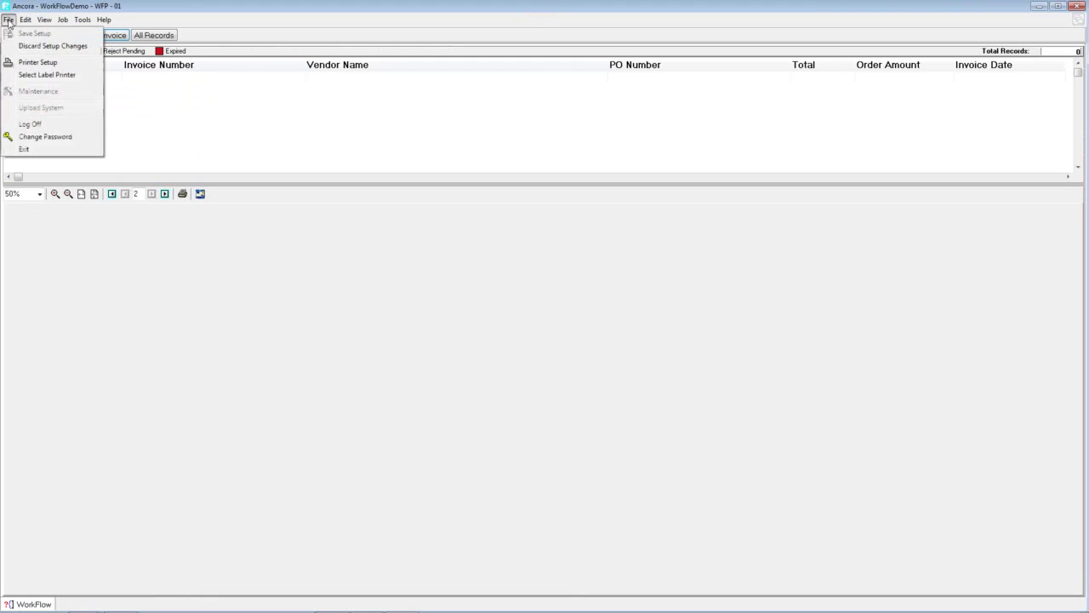
left_click(38, 126)
type("WFA")
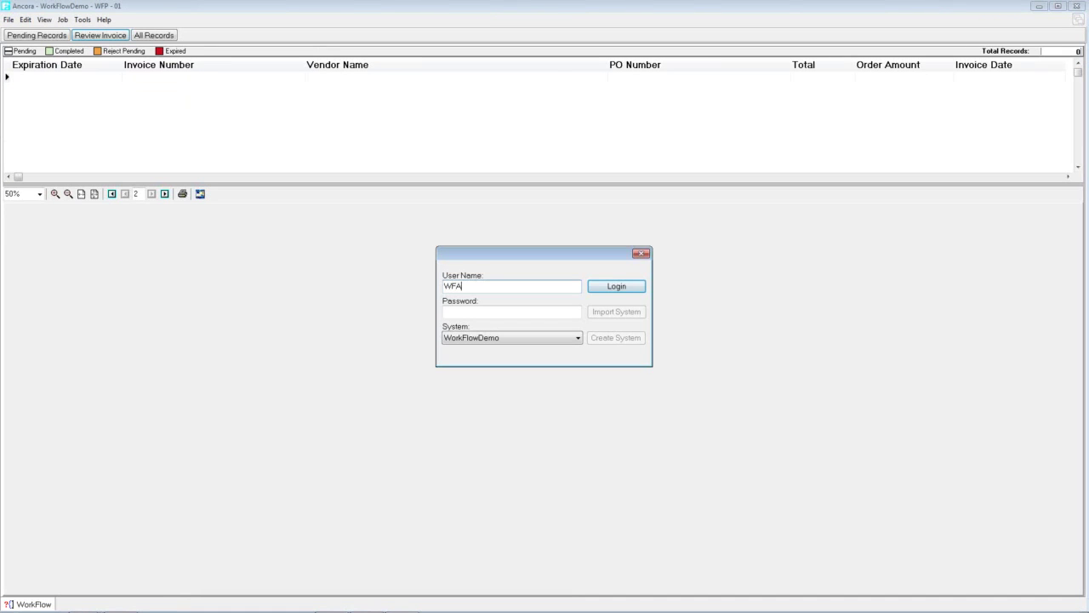
key("Tab")
key("Return")
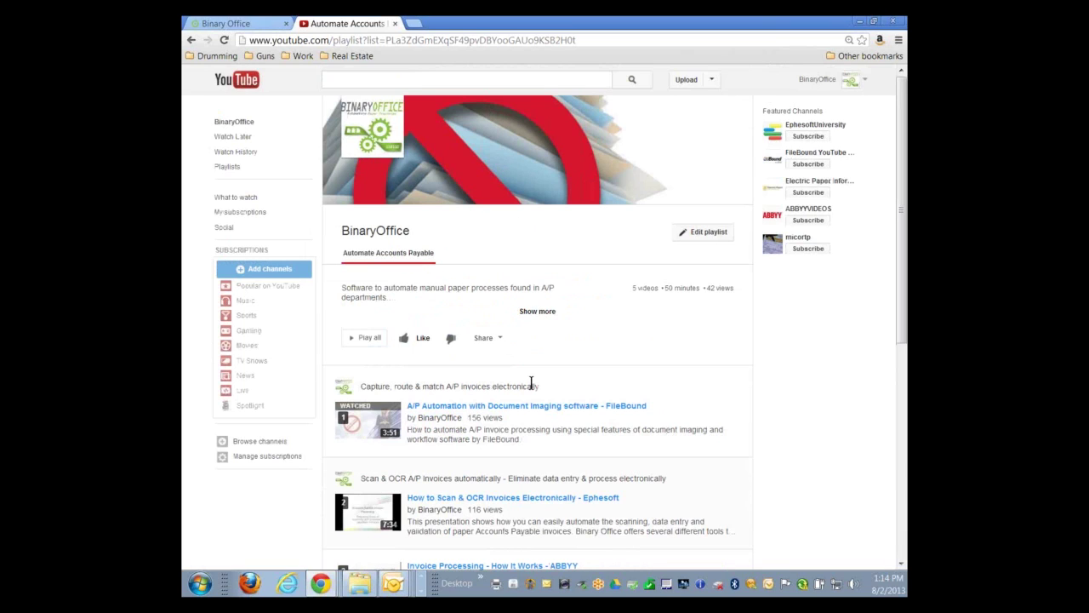
- Look through the videos in BinaryOffice's Automate Accounts Payable playlist on YouTube
scroll(532, 379, "down", 5)
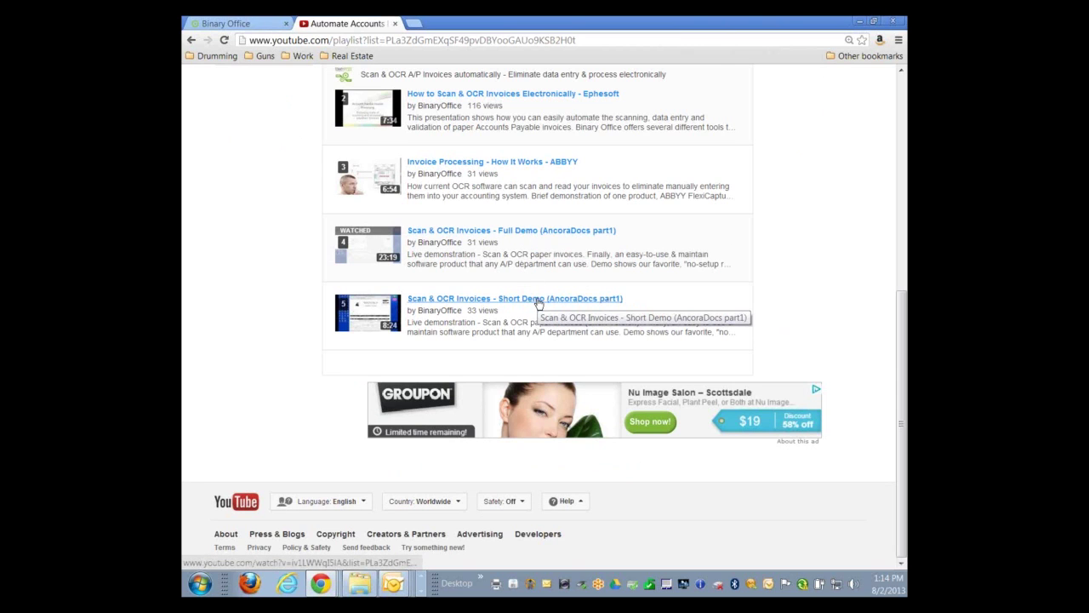
scroll(538, 304, "up", 4)
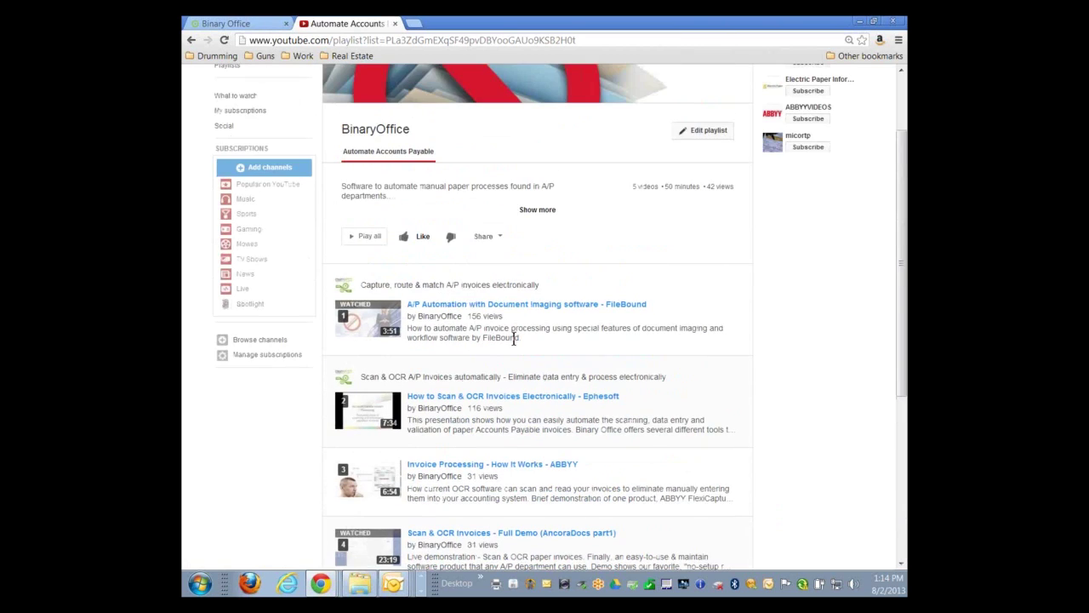
scroll(554, 356, "up", 1)
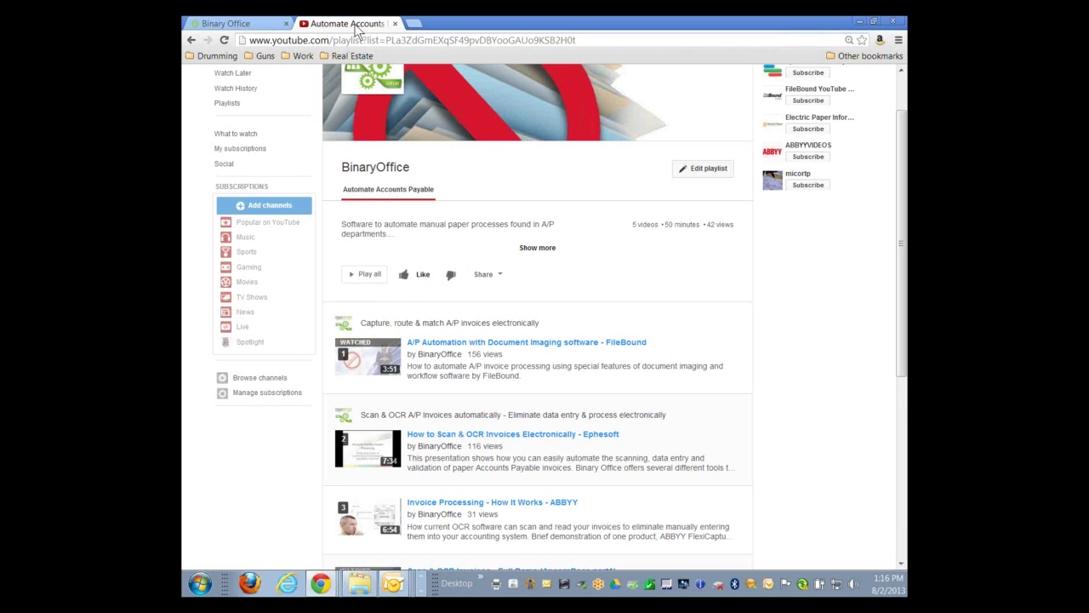
- Switch to the Binary Office website and open its Contact Us page
left_click(255, 24)
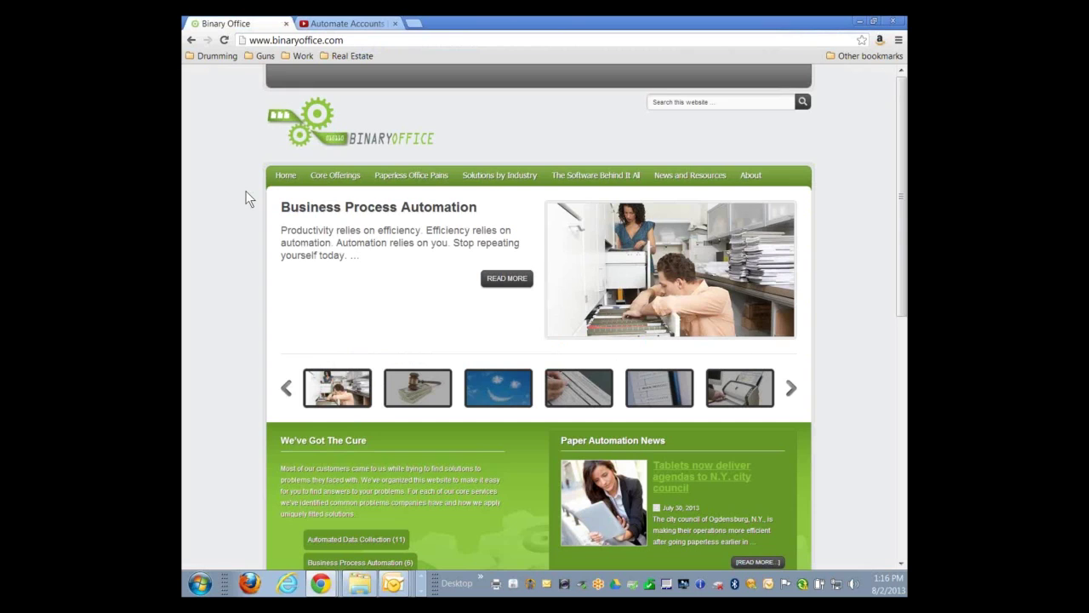
mouse_move(749, 181)
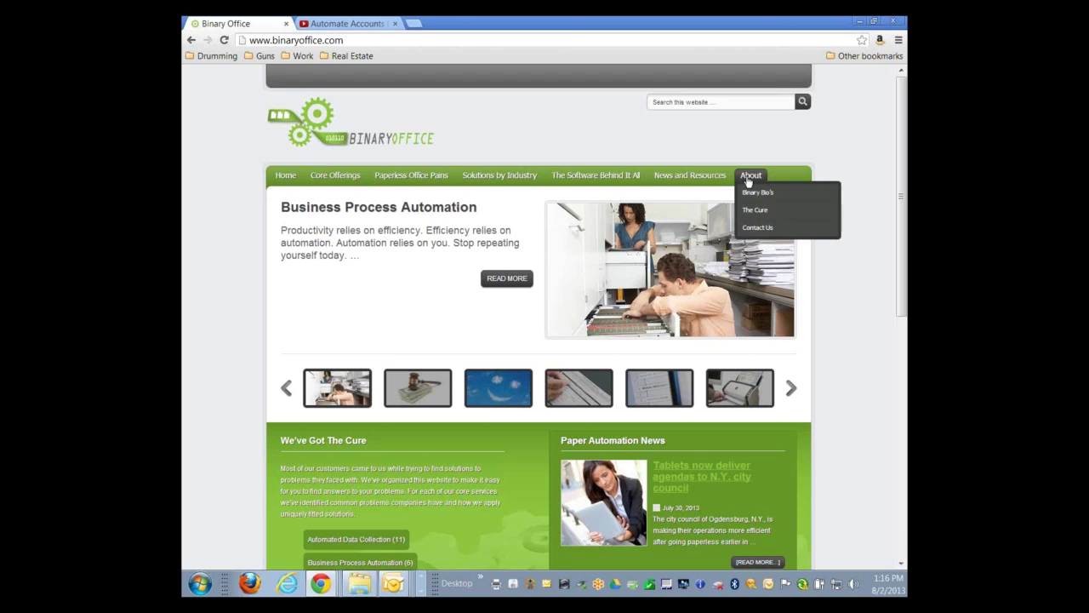
left_click(752, 228)
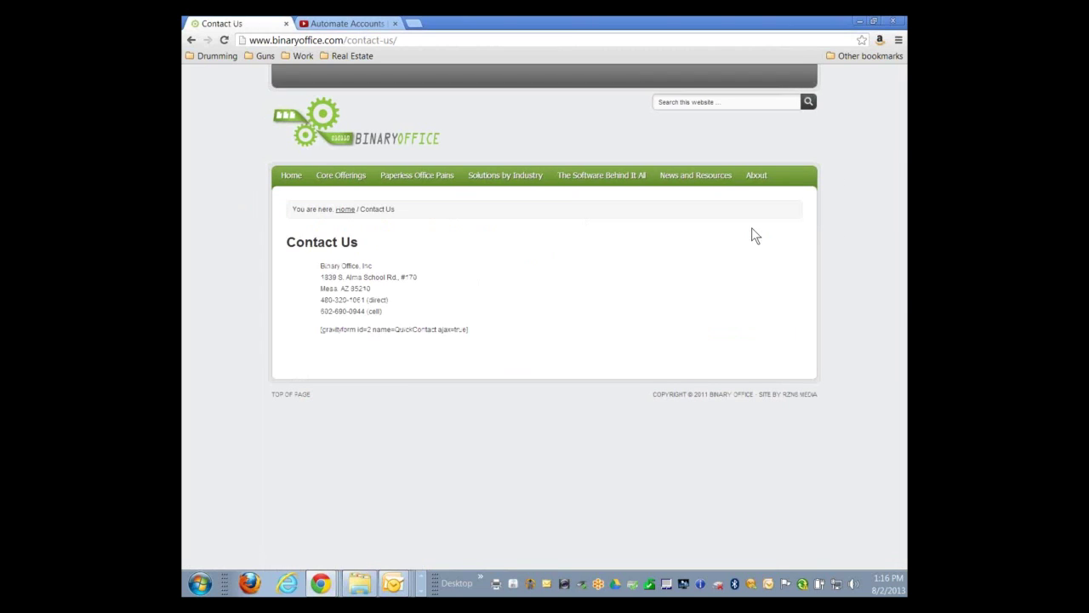